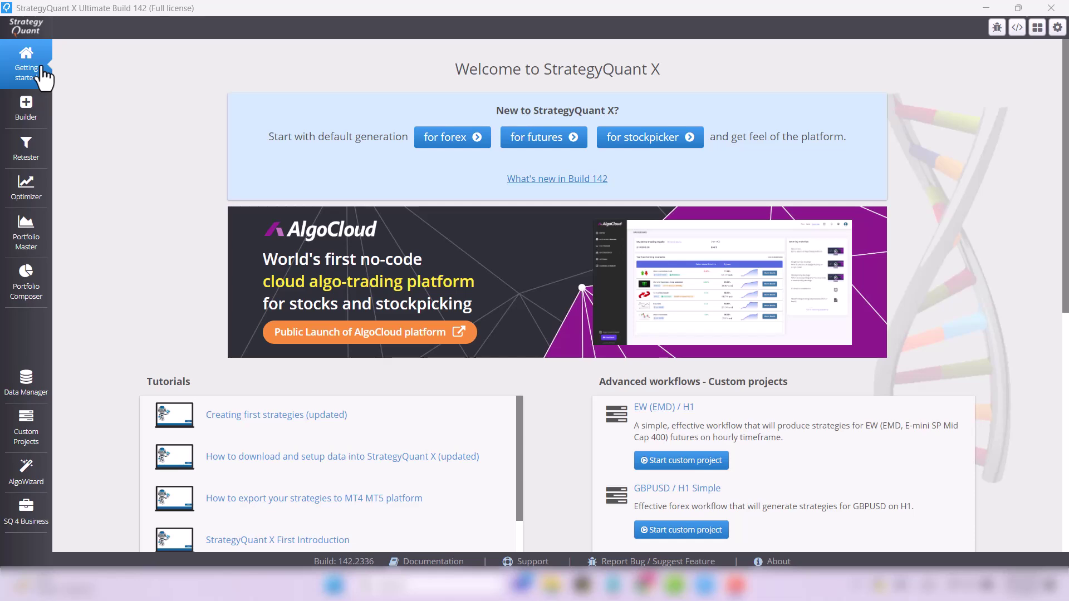
Open the 'NQ BREAKOUT FUTURES H1 - Tradestation' project from the Custom Projects list
left_click(26, 426)
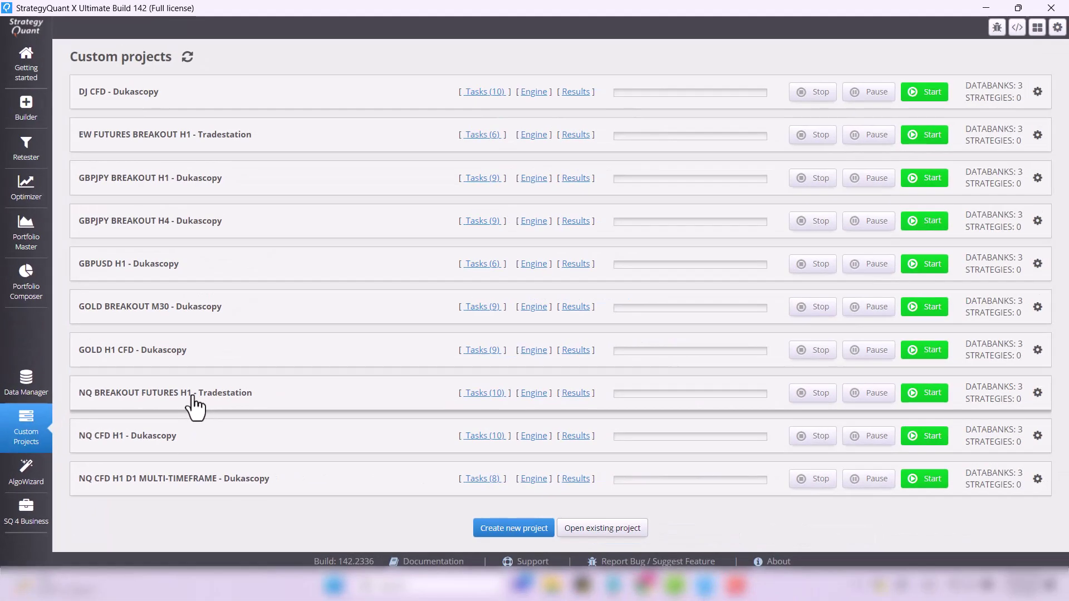
left_click(194, 404)
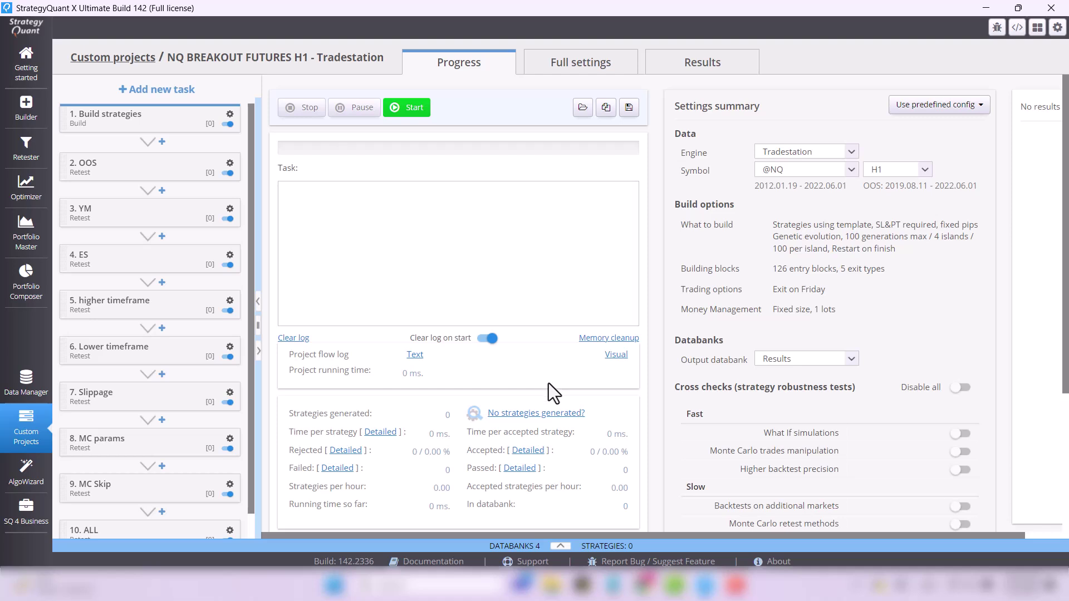
Expand and resize the databanks panel to show the empty Results databank
left_click(560, 546)
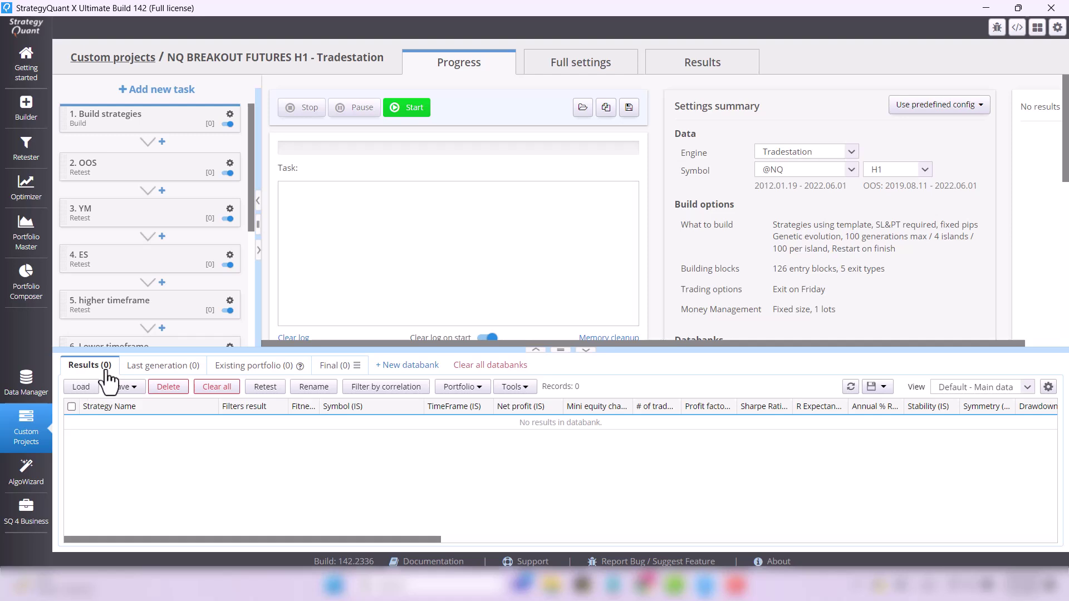
left_click_drag(556, 349, 561, 483)
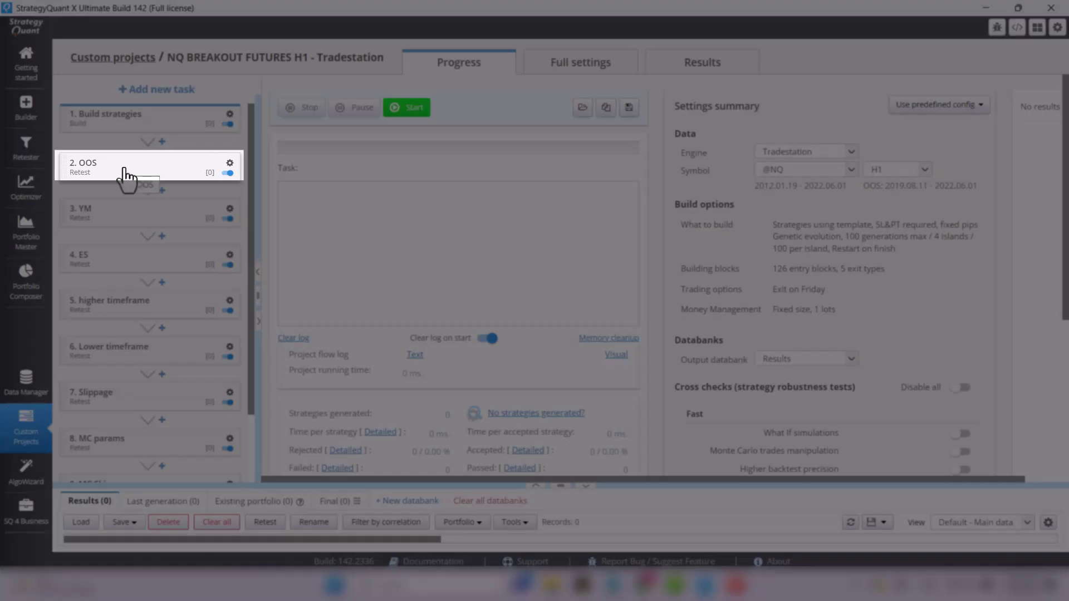
left_click(127, 175)
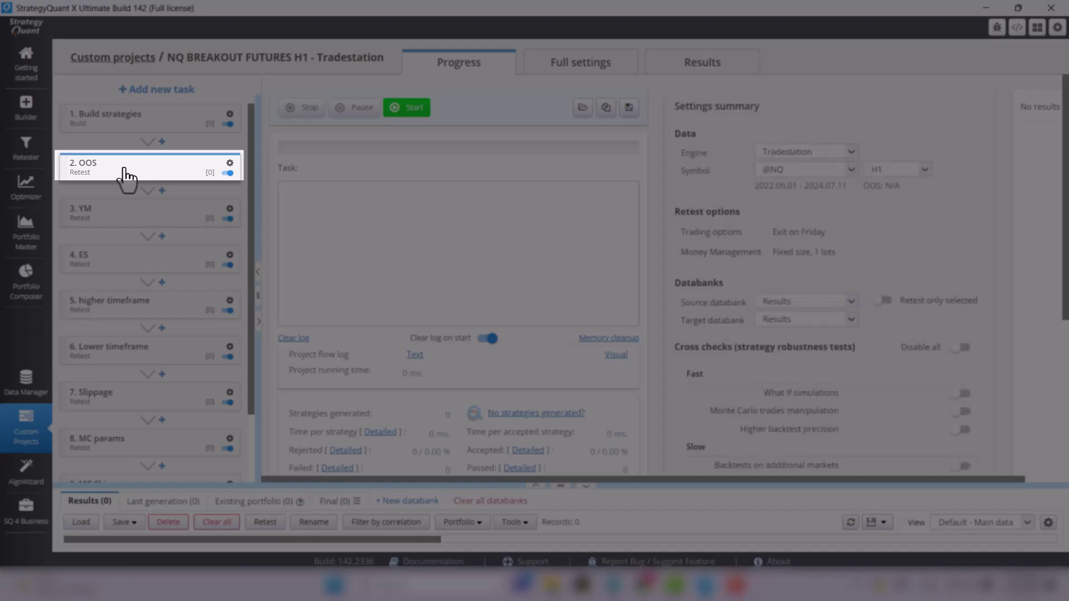
left_click(579, 66)
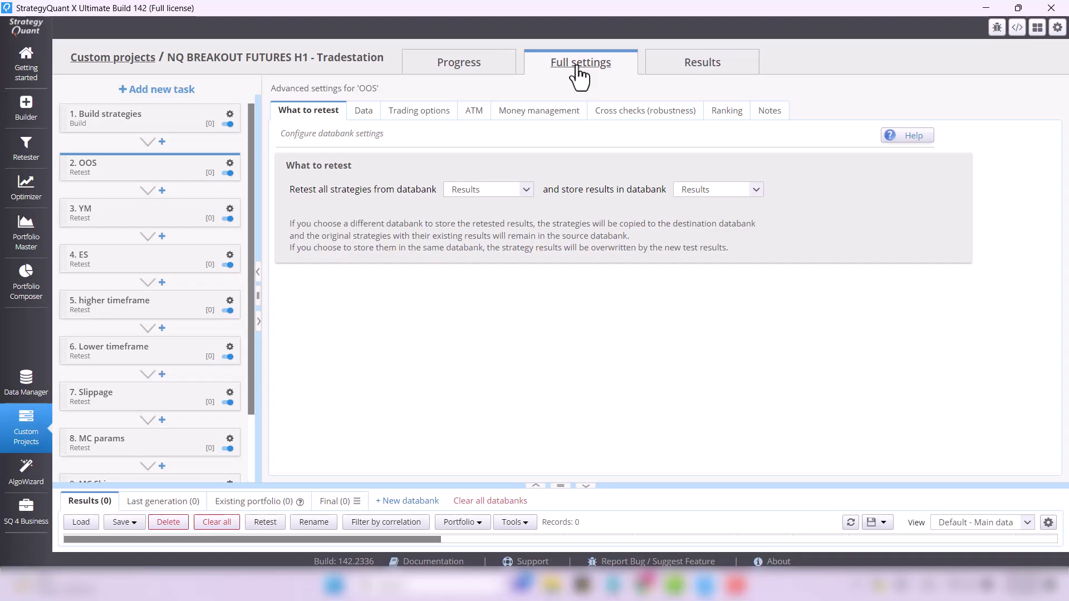
left_click(364, 110)
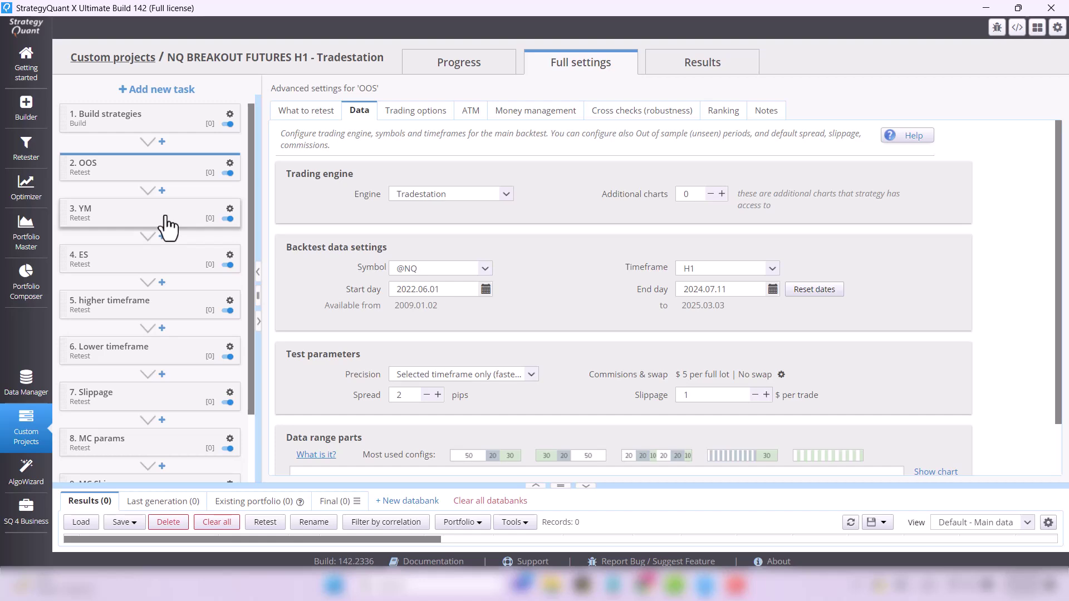
left_click(168, 214)
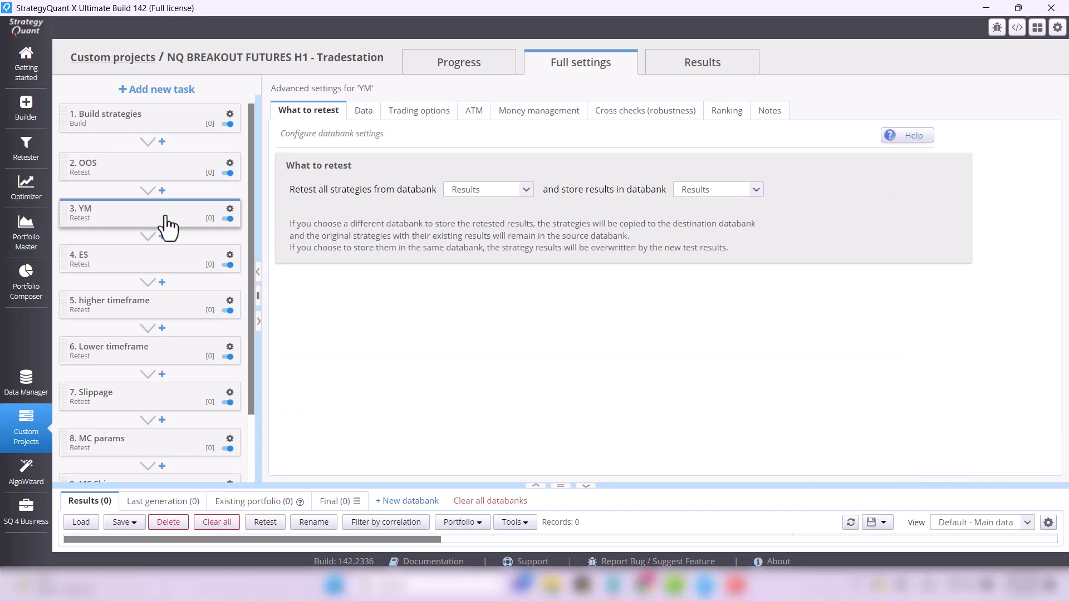
left_click(363, 110)
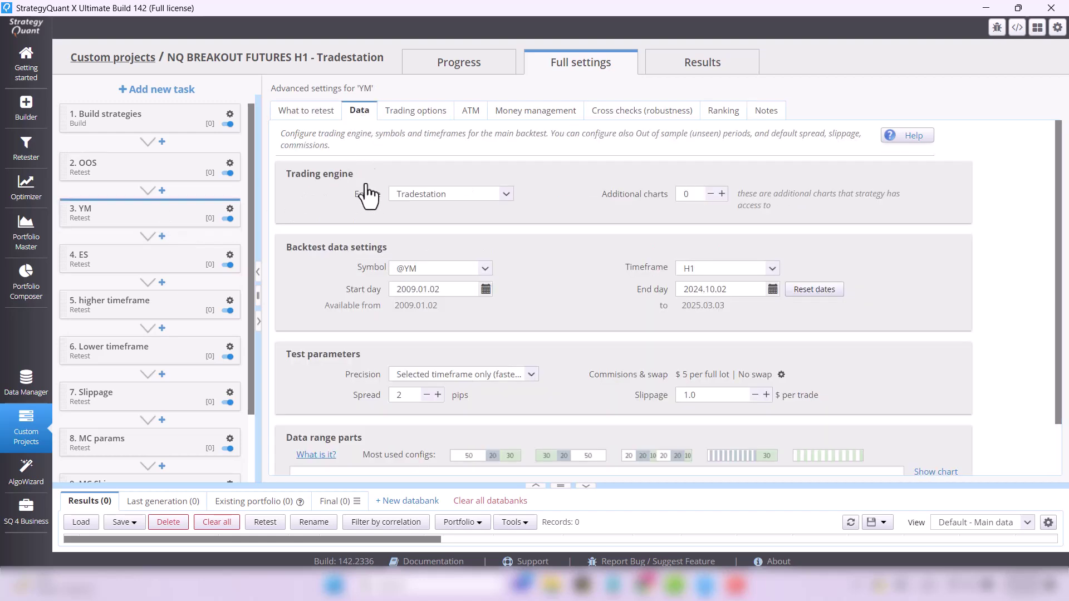
left_click(169, 271)
left_click(359, 110)
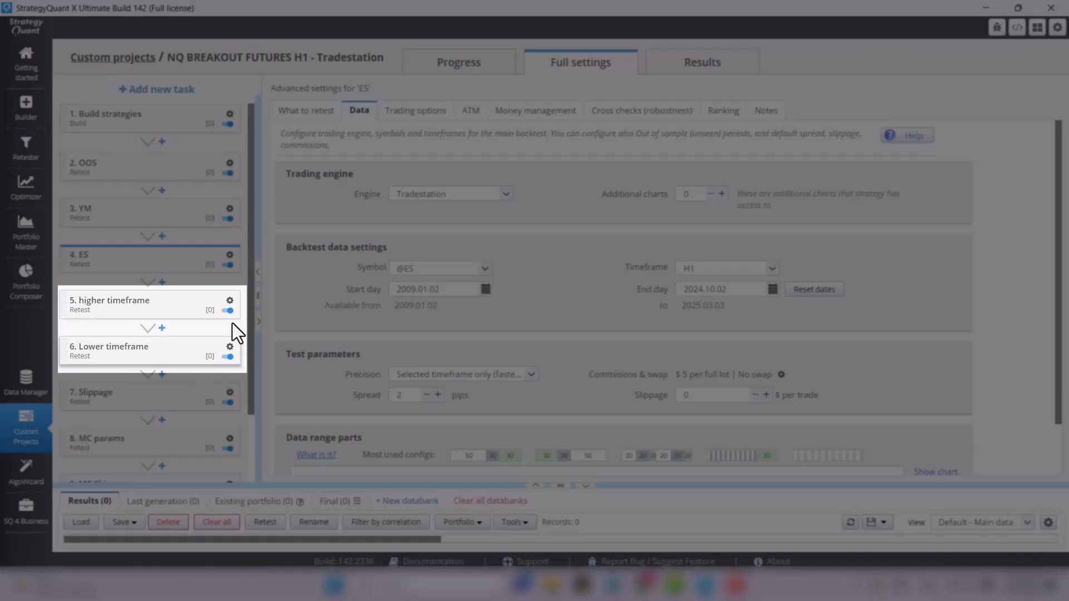
Check the H4, M30 and Slippage retest tasks' Data settings; Slippage uses $20 per trade
left_click(151, 310)
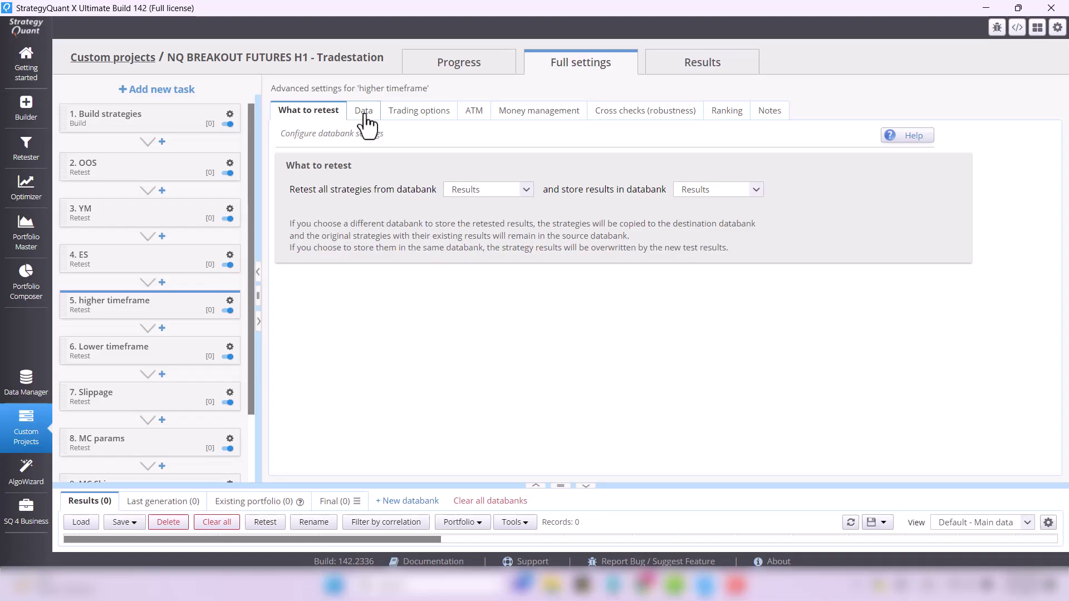
left_click(359, 111)
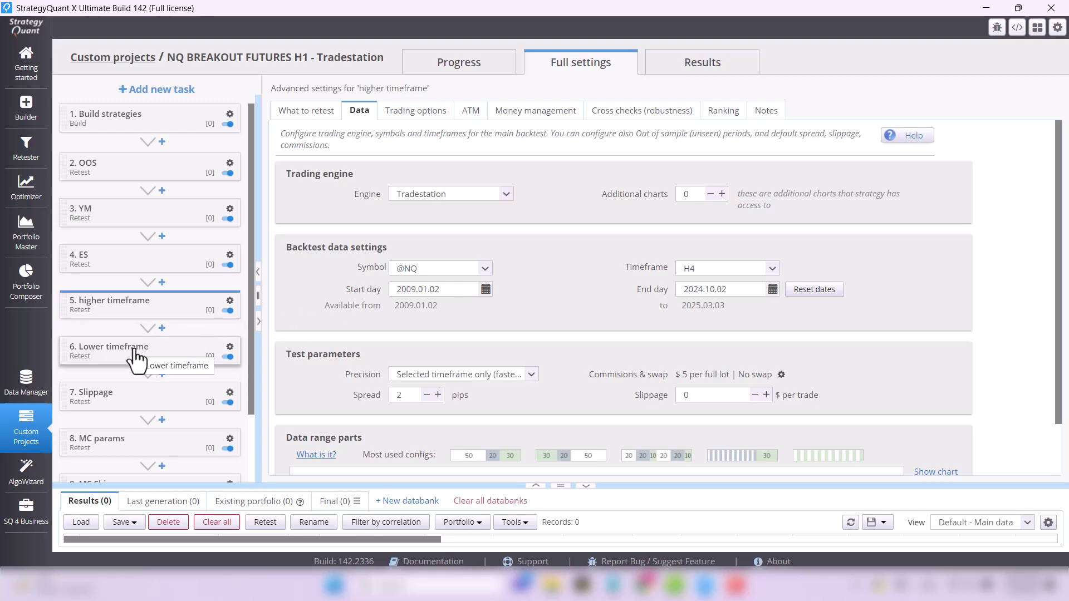
left_click(148, 351)
left_click(362, 111)
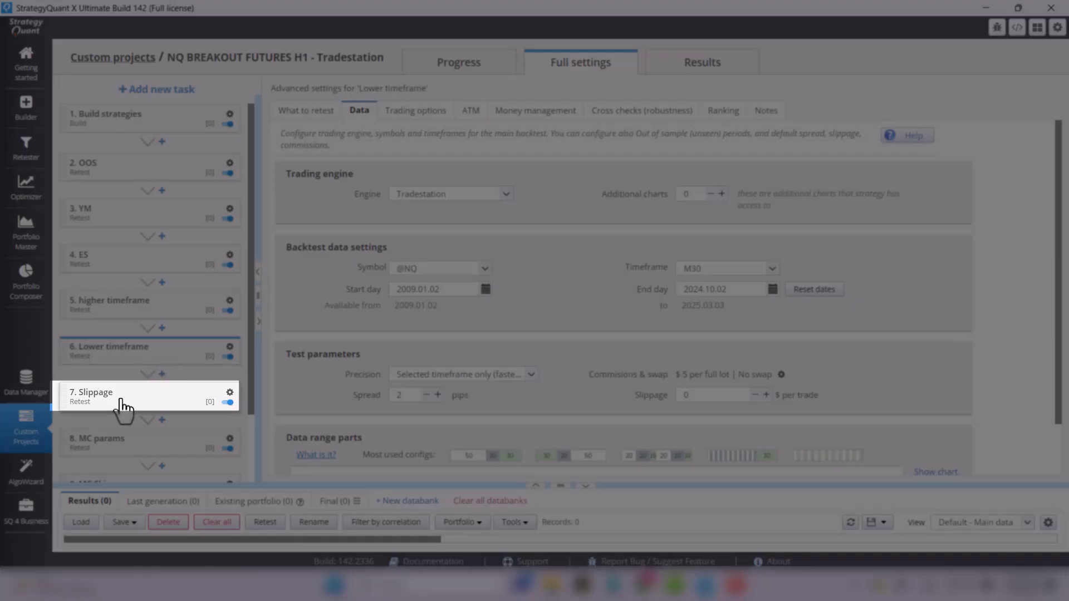
left_click(125, 406)
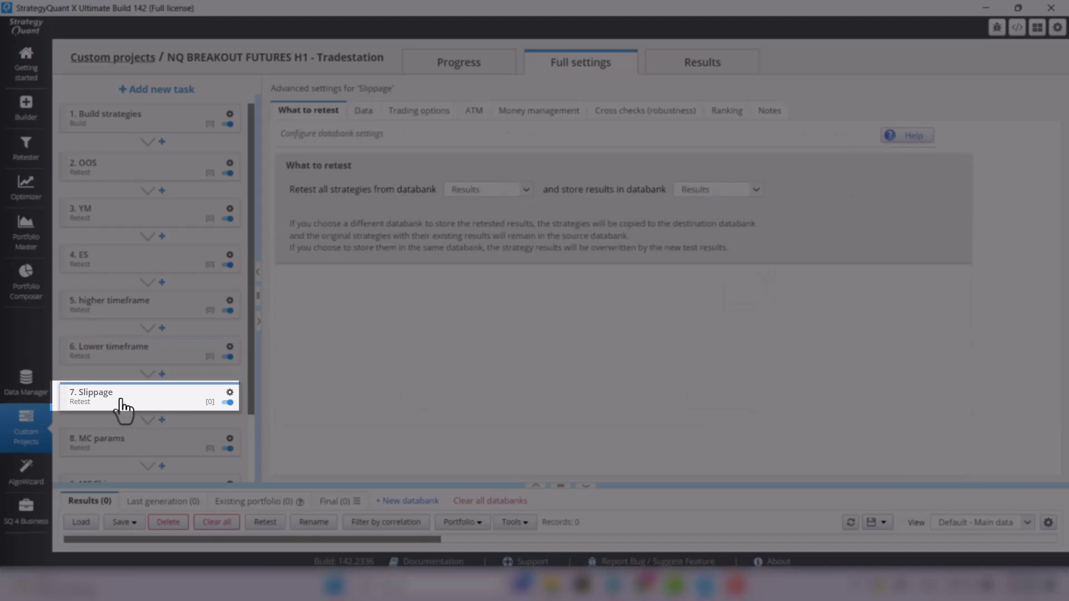
left_click(362, 111)
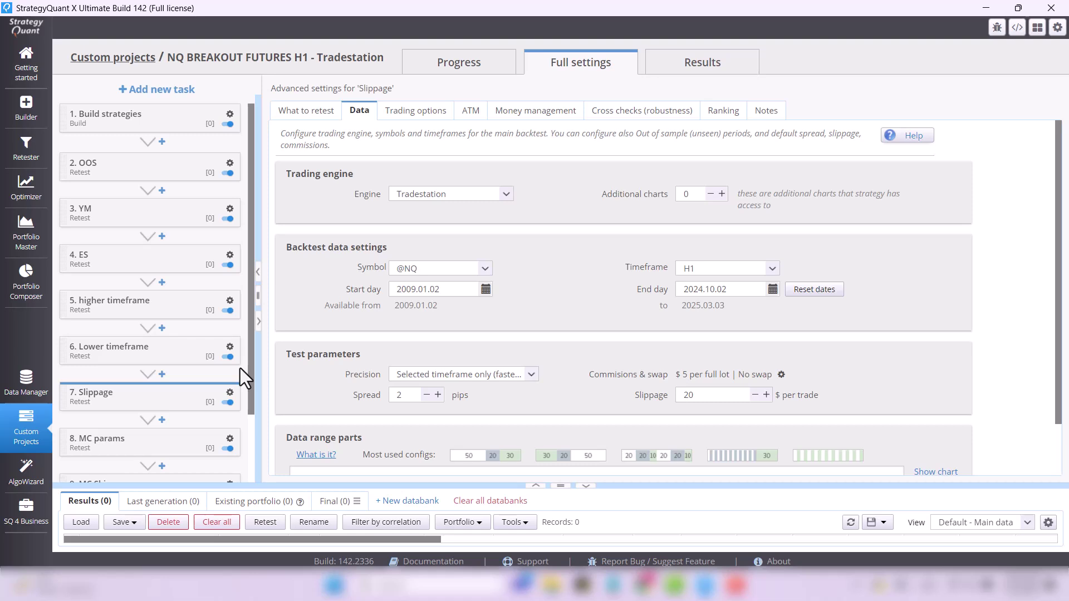
scroll(240, 369, "down", 2)
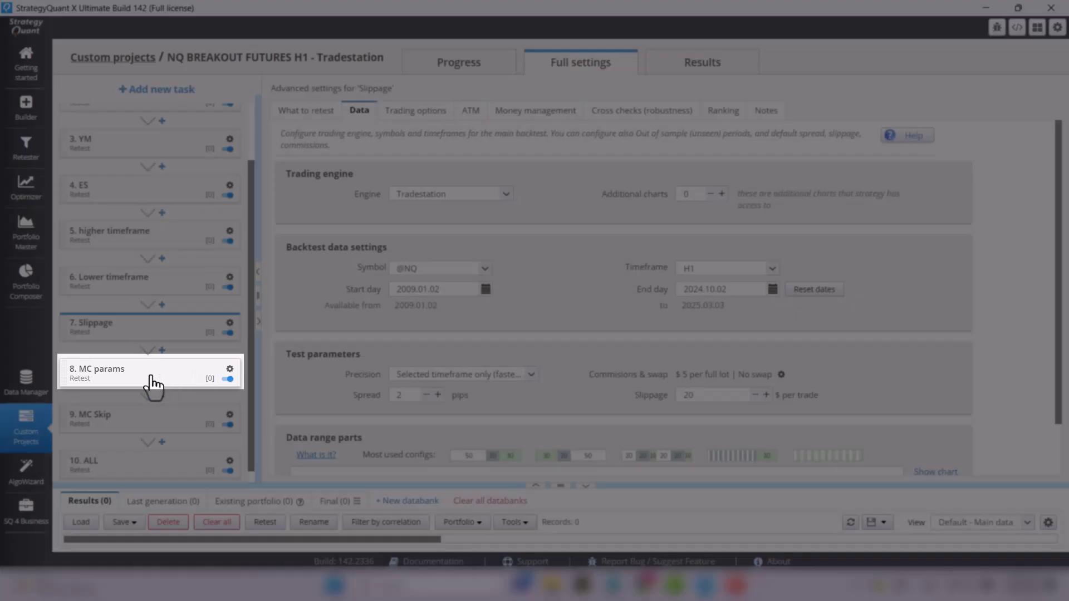
Inspect the MC params task's cross checks and its Monte Carlo retest methods settings
left_click(155, 384)
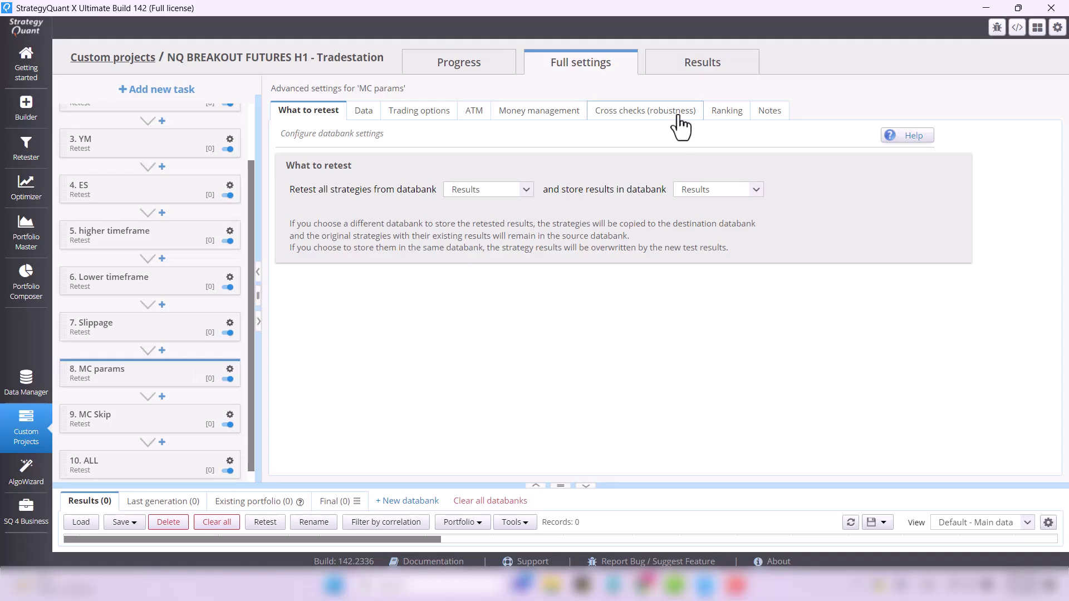
left_click(642, 110)
scroll(636, 270, "down", 2)
scroll(635, 271, "down", 2)
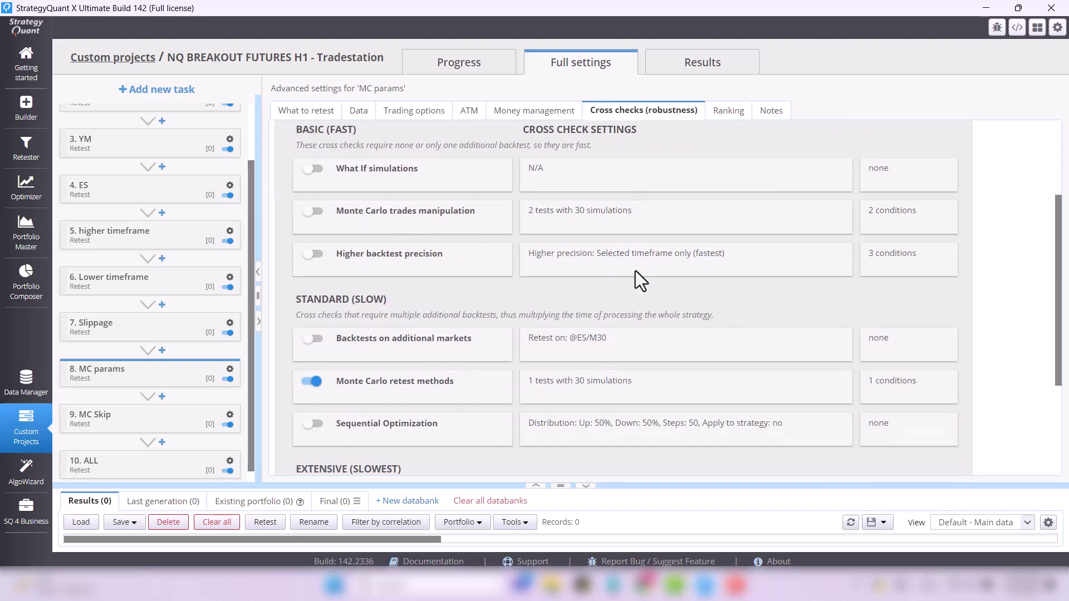
left_click(598, 393)
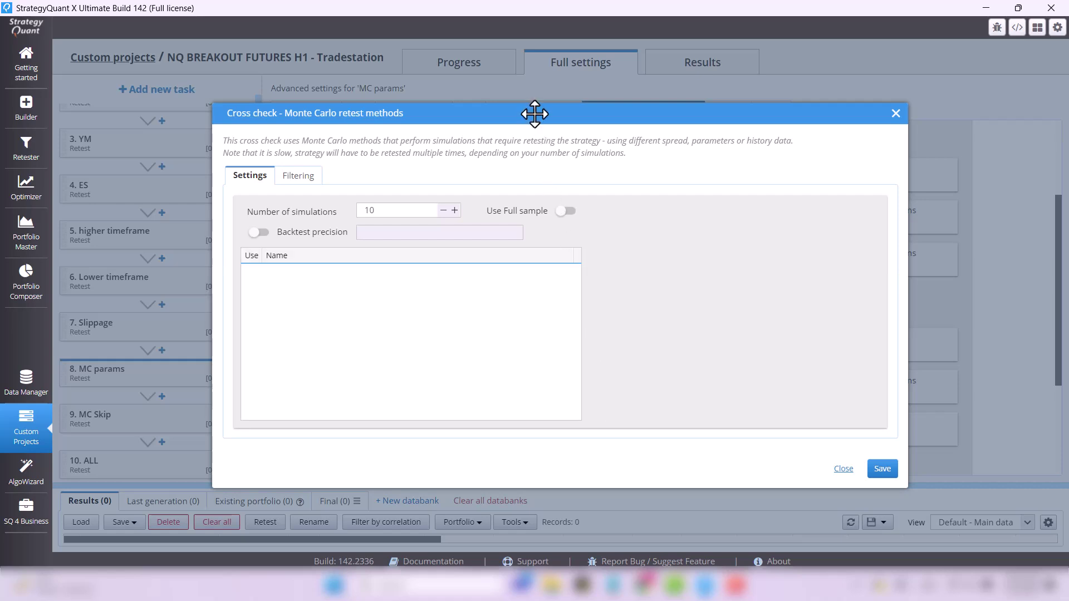
left_click_drag(535, 113, 575, 110)
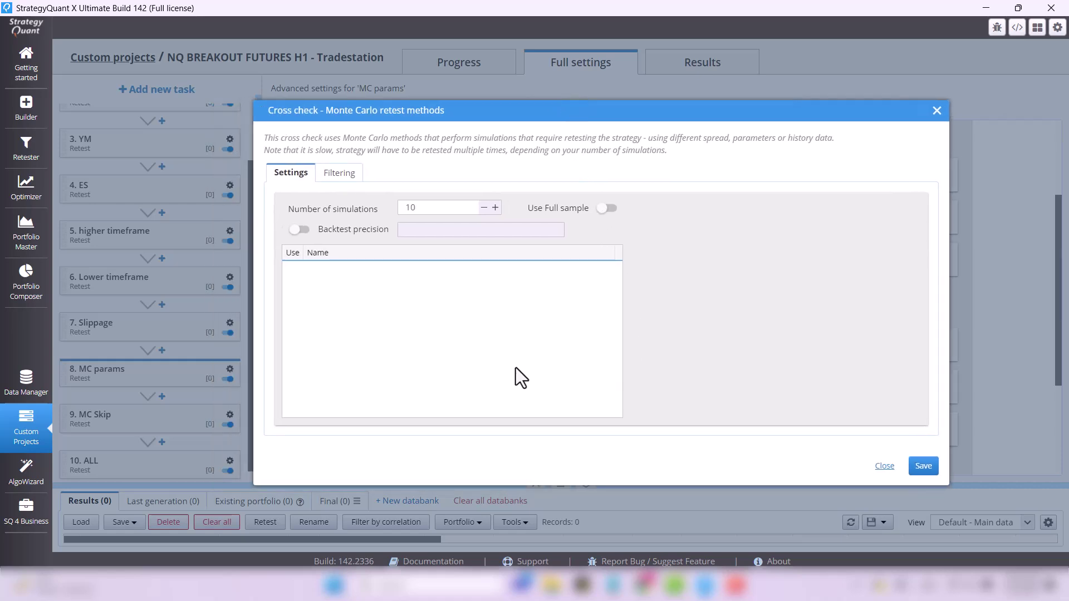
left_click(937, 110)
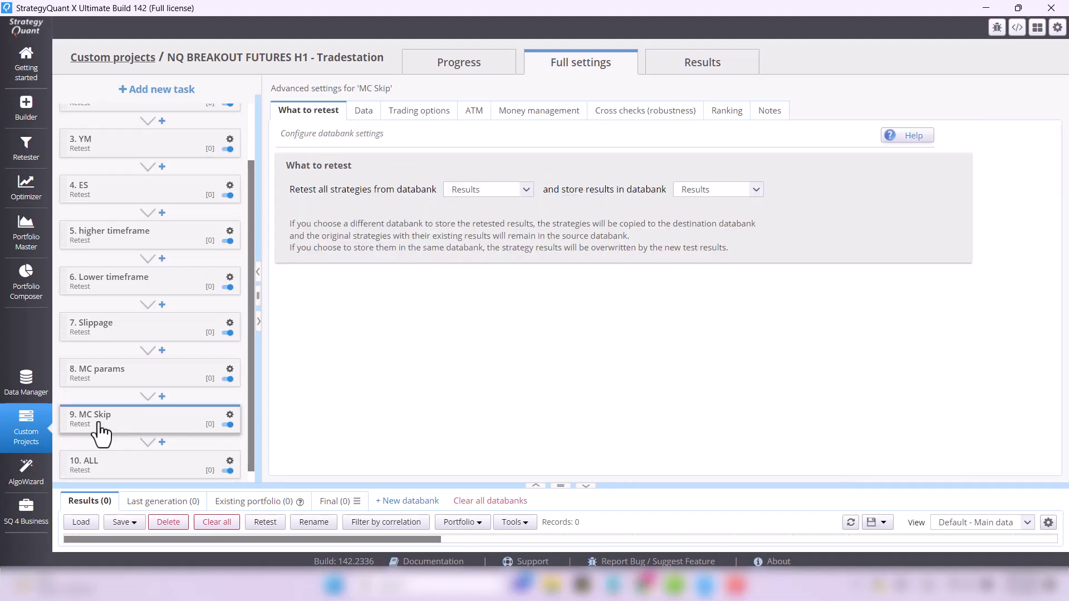
Inspect the MC Skip task's trades manipulation cross check (30 simulations) and the empty Final databank
left_click(644, 110)
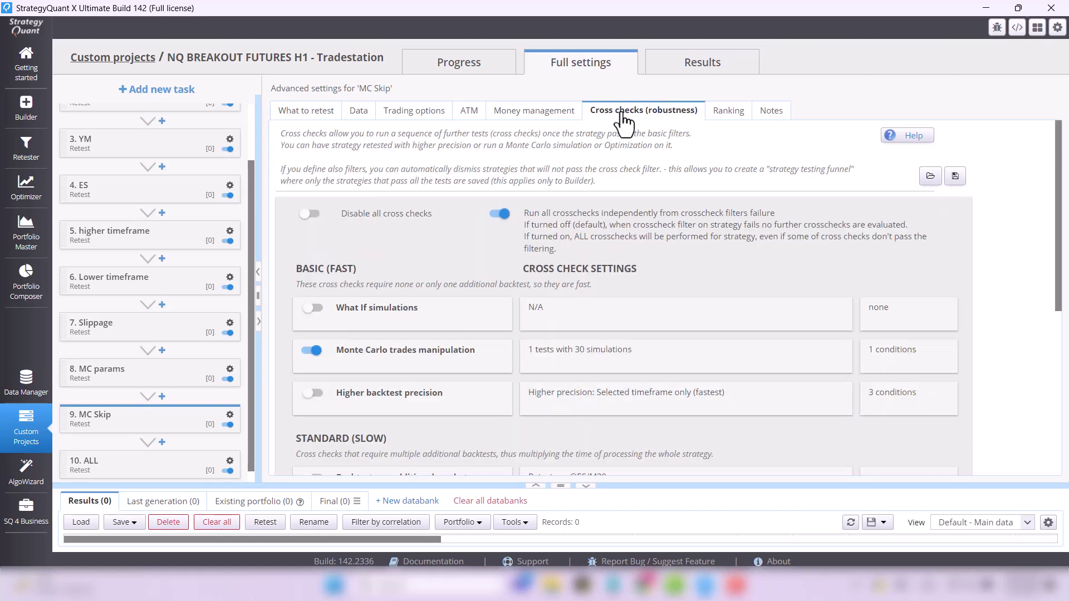
left_click(598, 362)
left_click(937, 110)
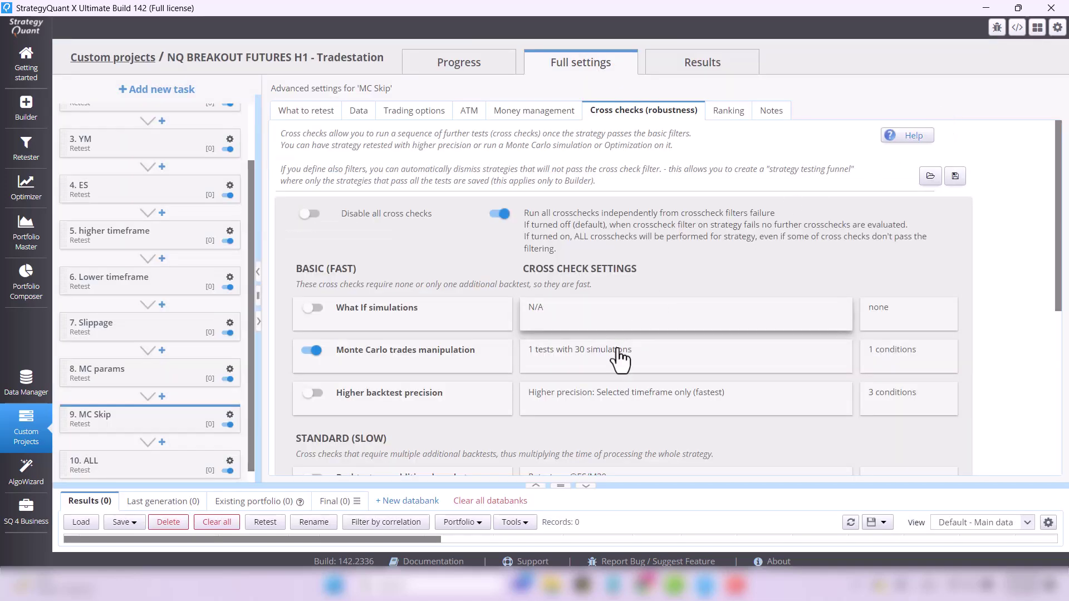
left_click(599, 361)
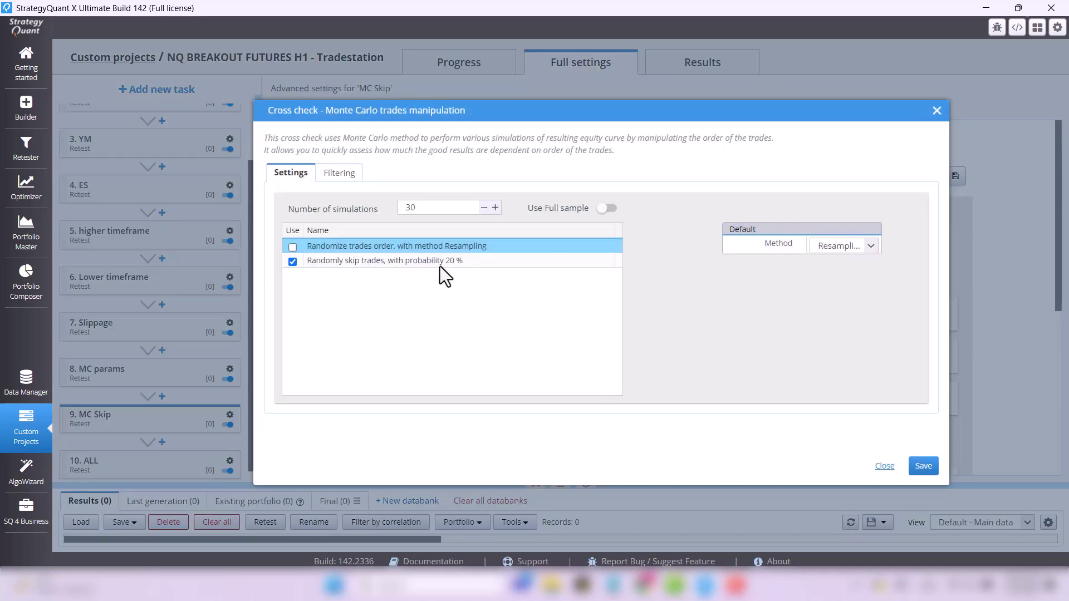
left_click(937, 112)
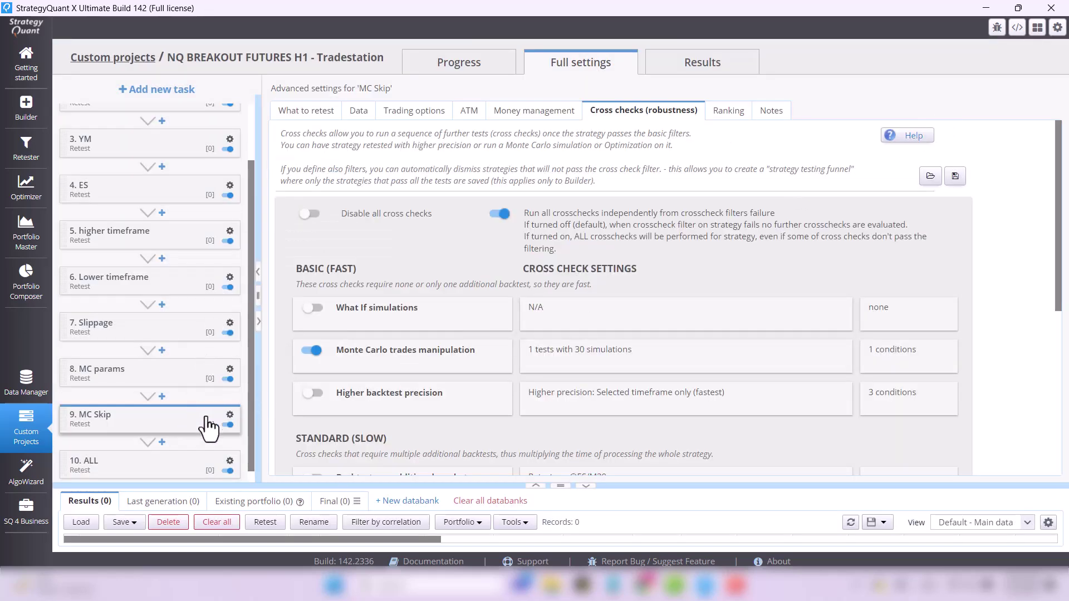
left_click(334, 501)
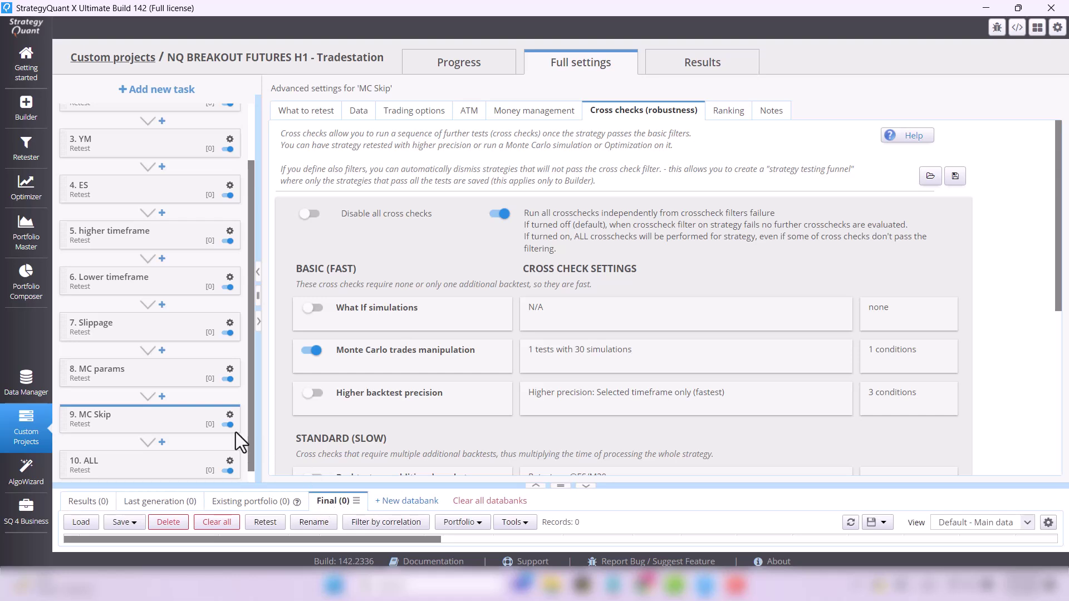
scroll(230, 443, "up", 3)
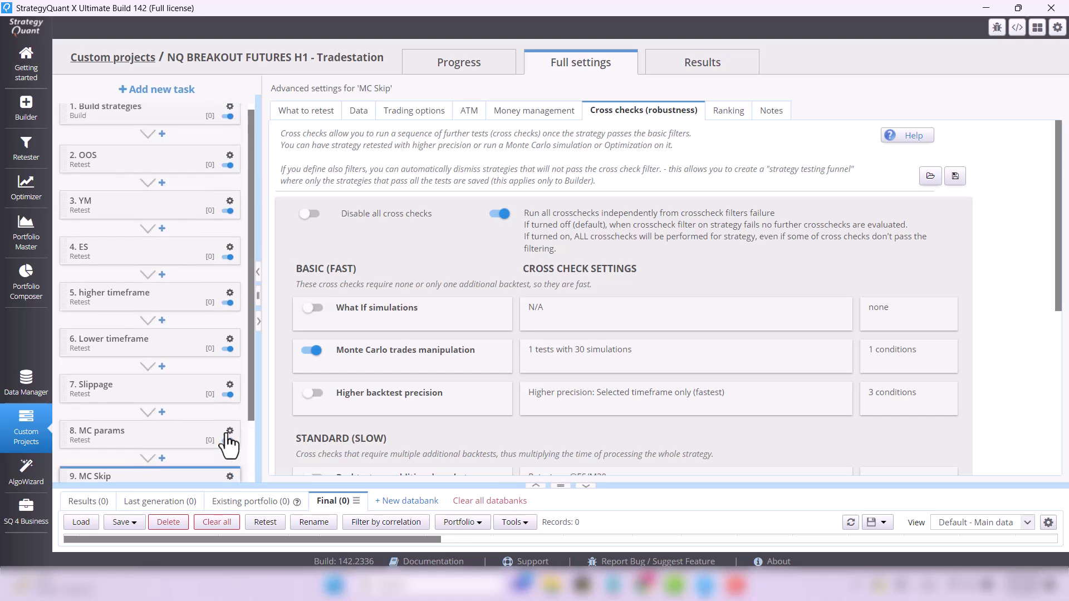
scroll(230, 443, "up", 1)
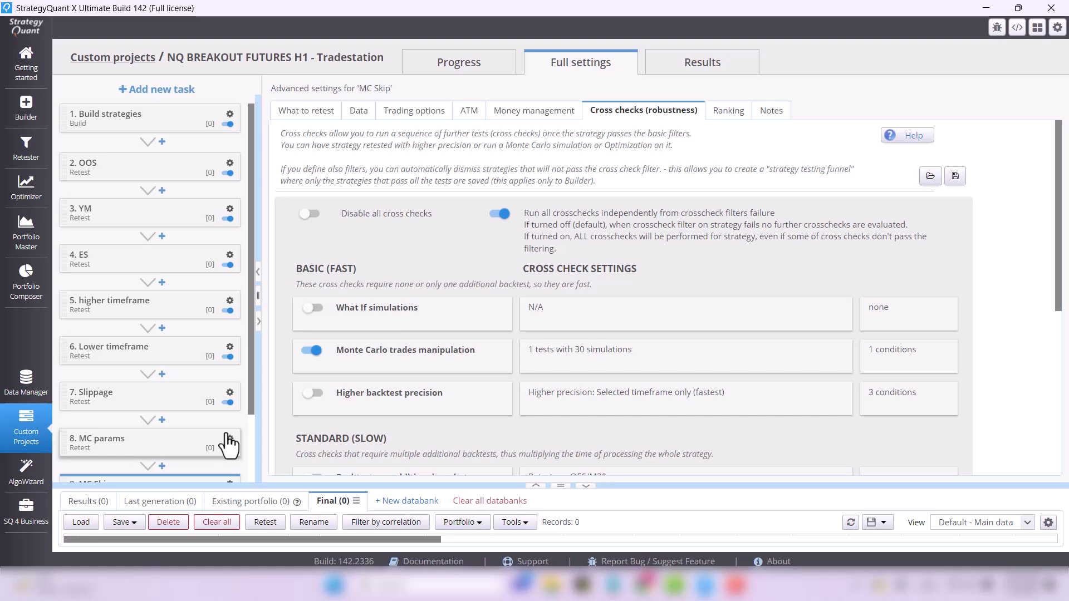
Show the '1. Build strategies' task's settings: highest_breakout.sqx template, output to Results
left_click(175, 125)
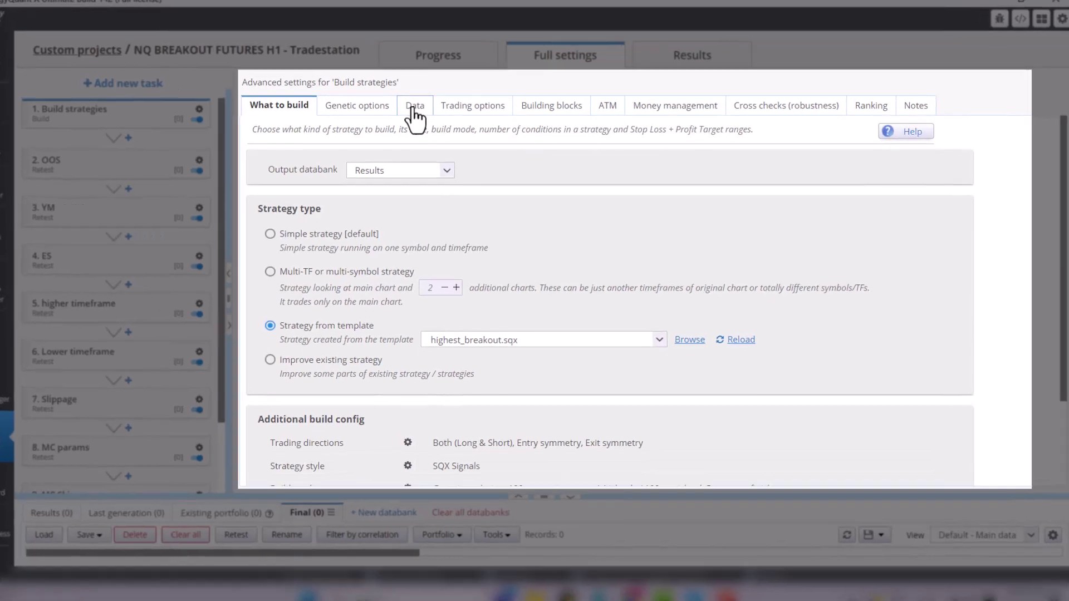
left_click(435, 110)
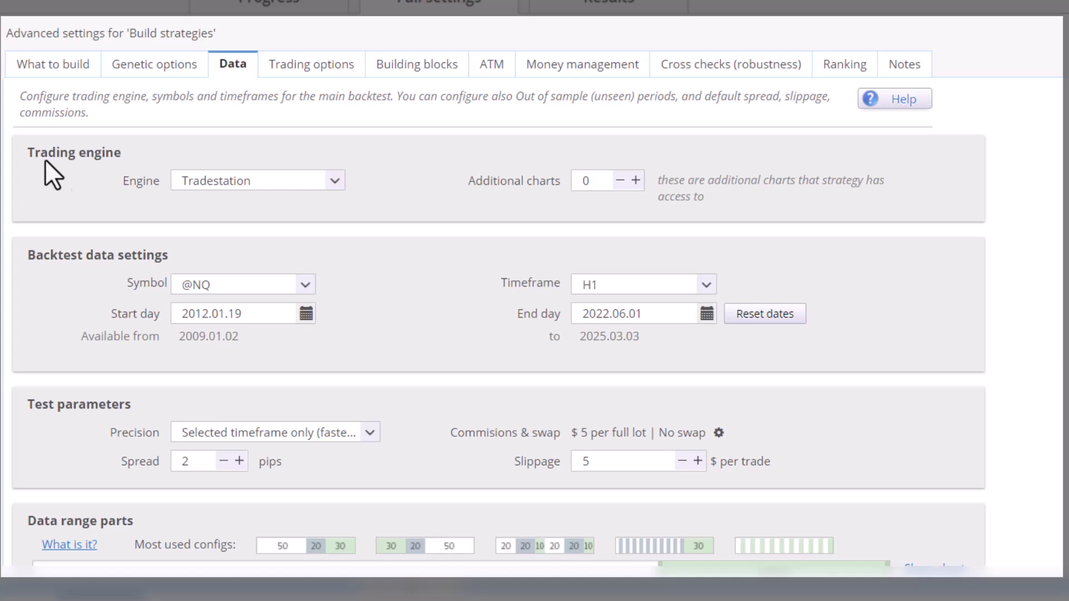
left_click(335, 181)
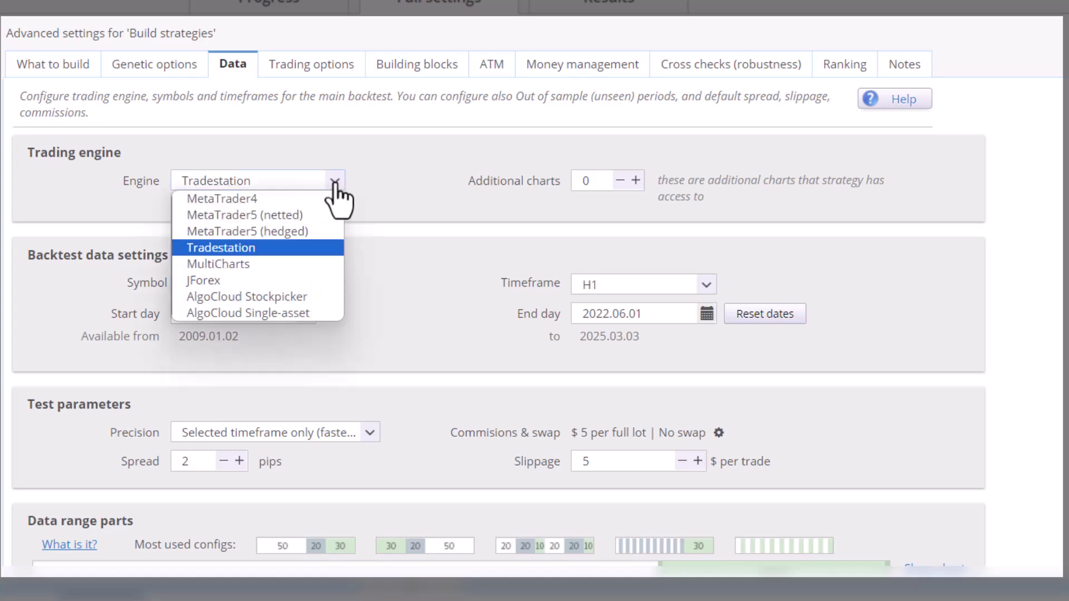
left_click(331, 244)
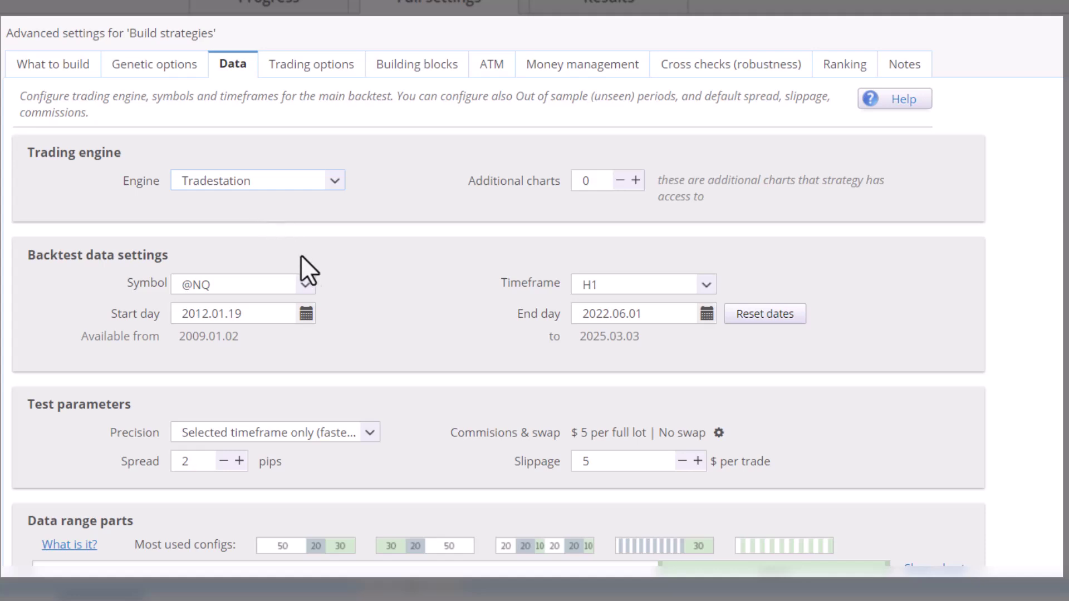
left_click(306, 285)
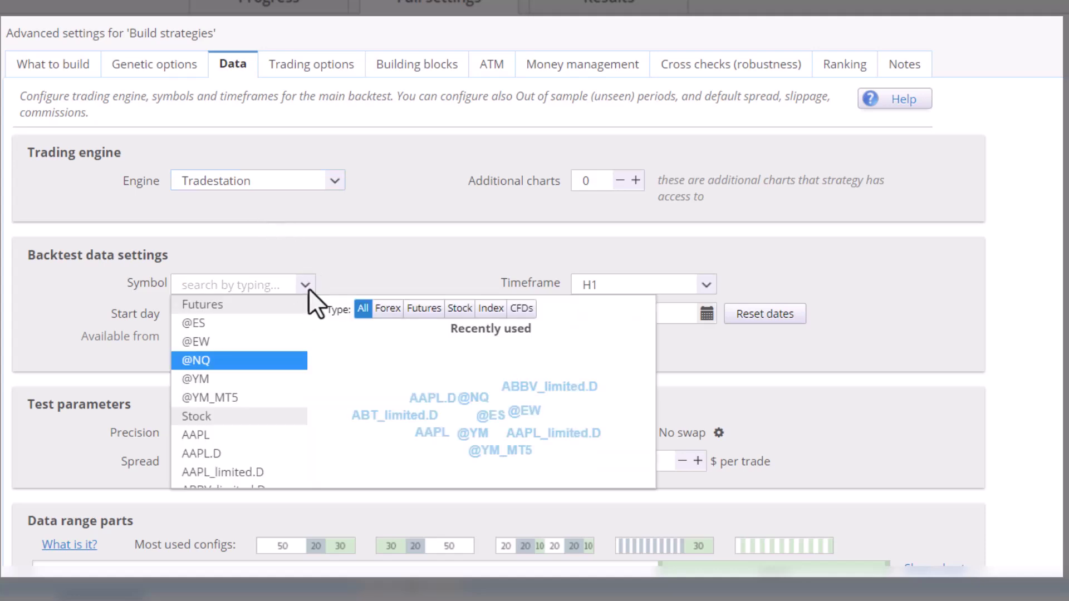
left_click(306, 285)
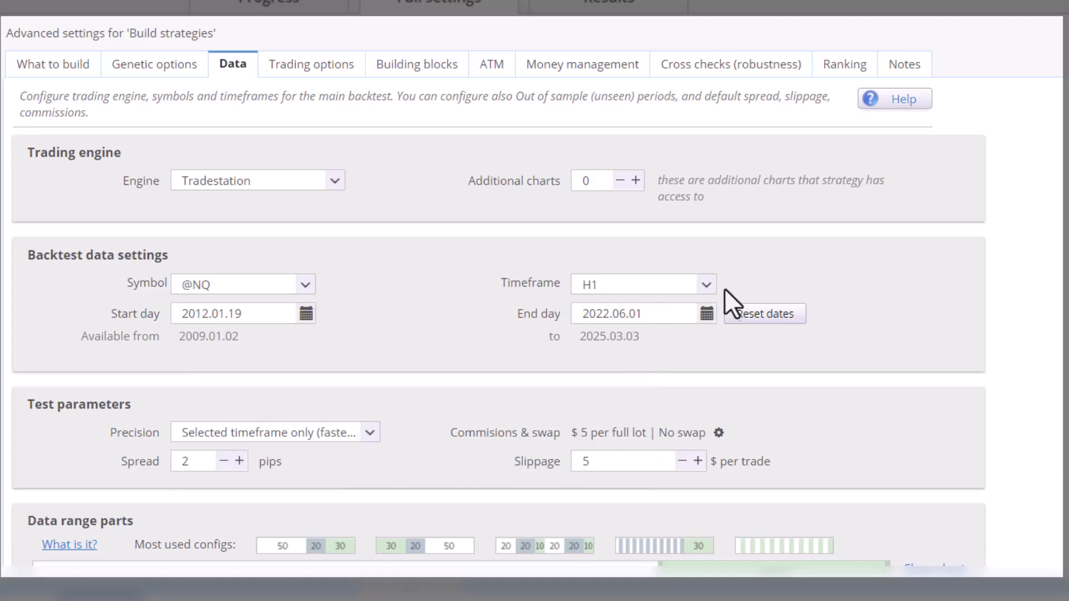
left_click(707, 285)
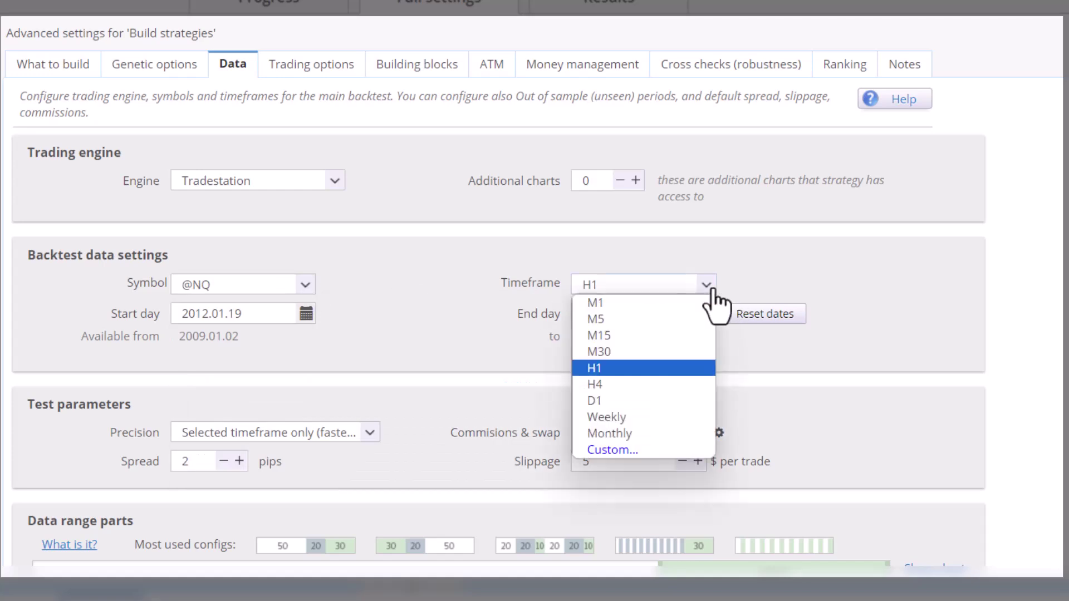
left_click(708, 286)
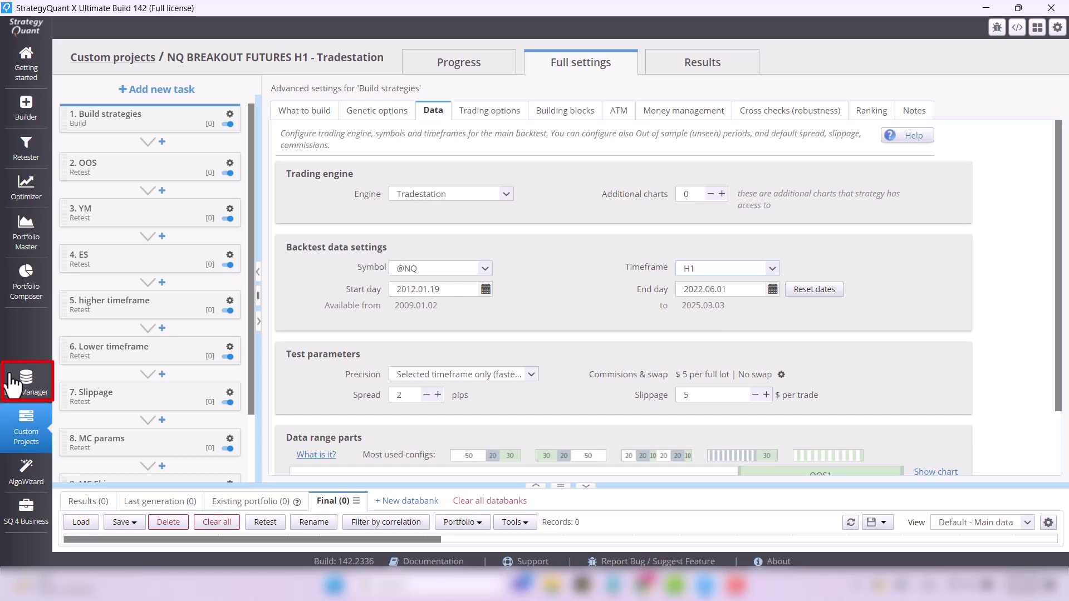
left_click(26, 382)
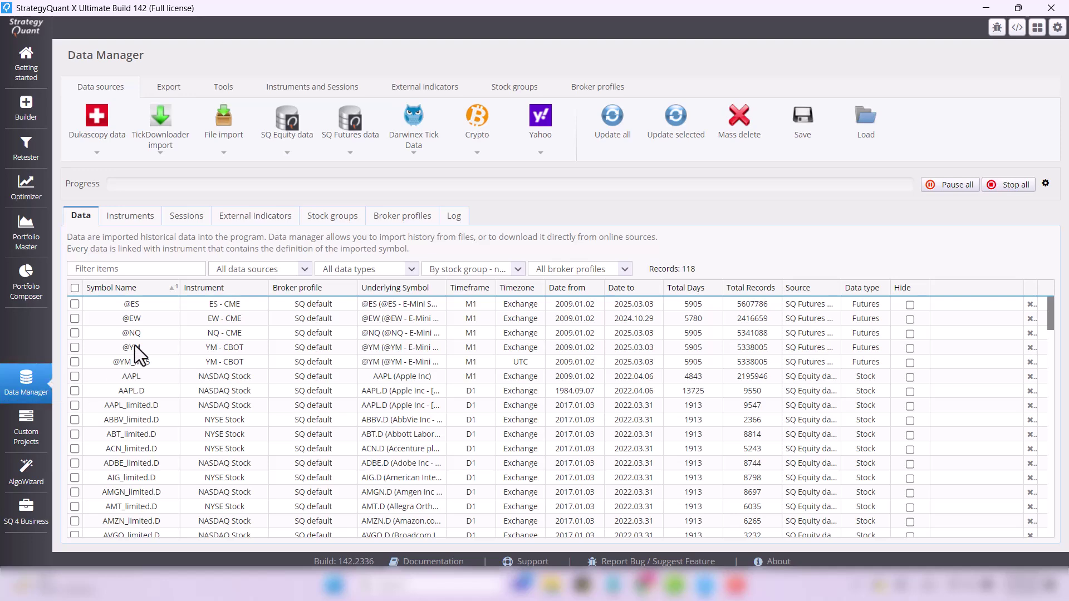
left_click(26, 426)
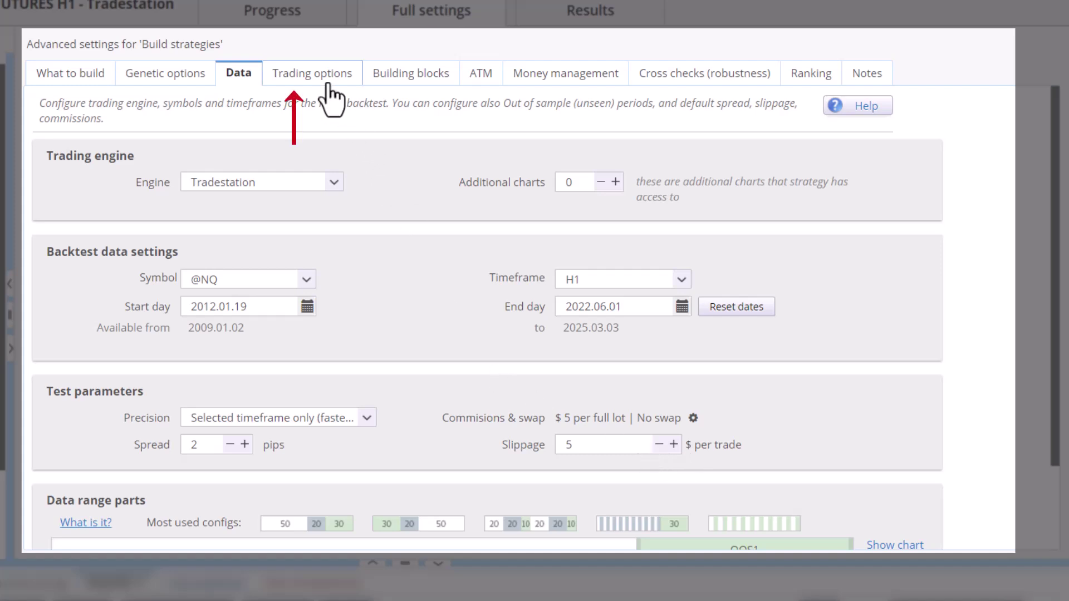
Show the build trading options: Friday exit at 15:00, 5% max distance, 500 reserved bars
left_click(312, 72)
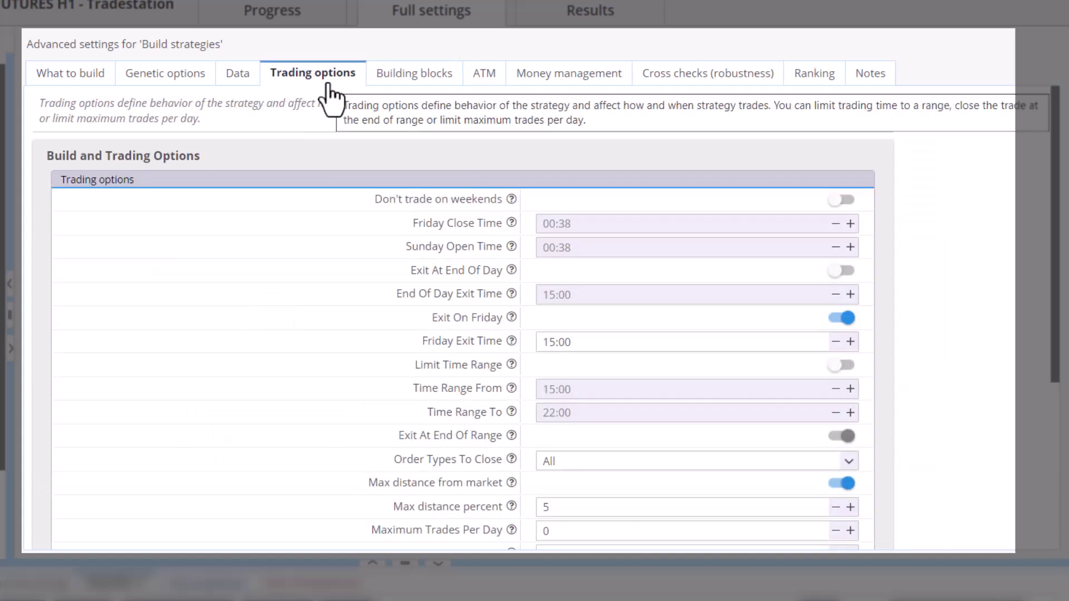
mouse_move(511, 318)
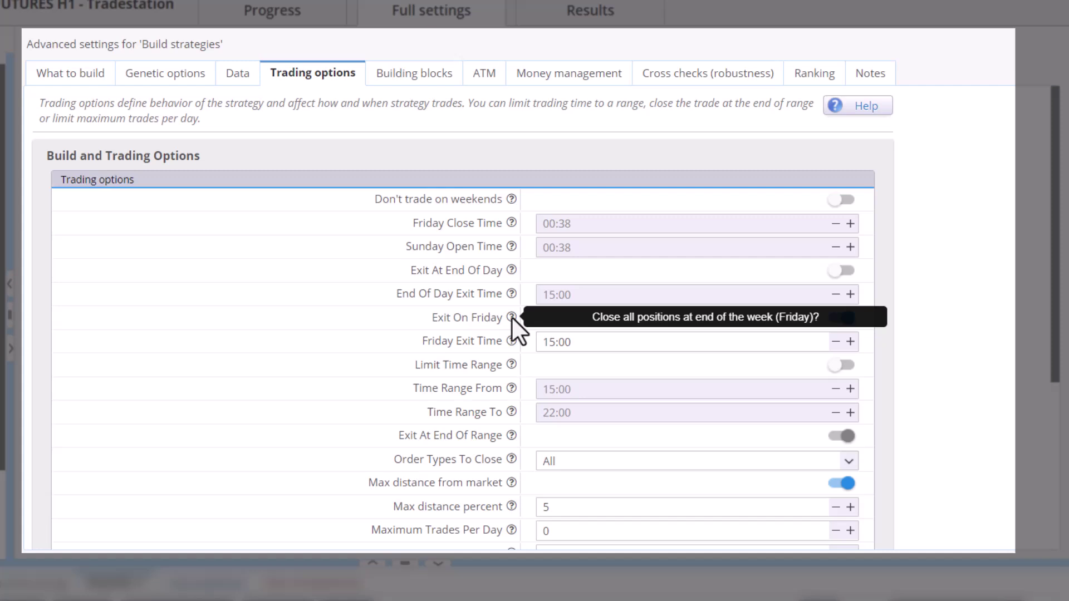
scroll(512, 317, "down", 2)
scroll(512, 317, "down", 2)
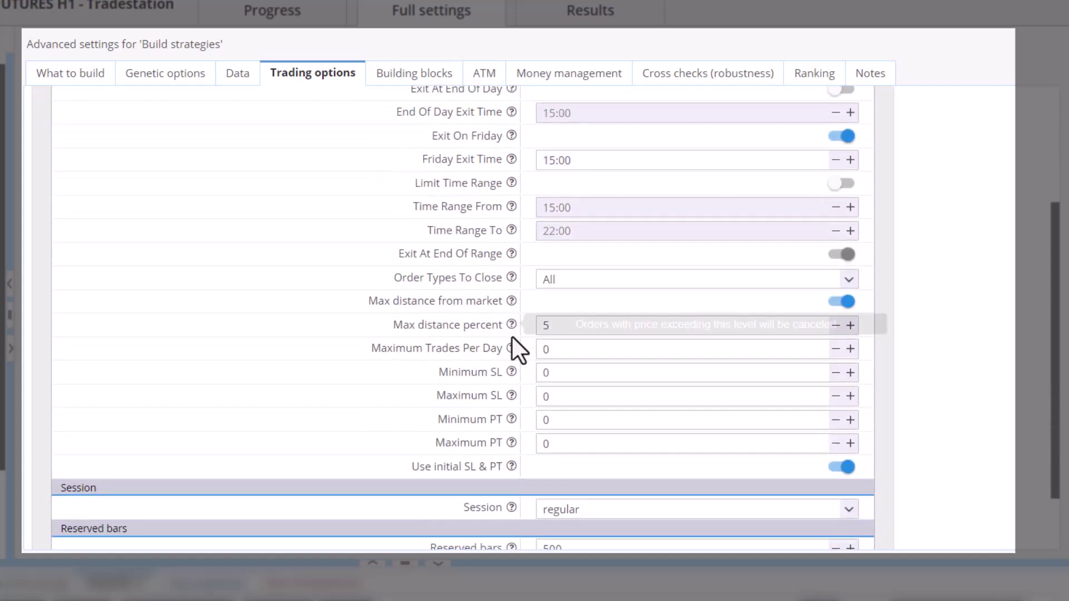
scroll(512, 342, "down", 1)
scroll(511, 350, "up", 5)
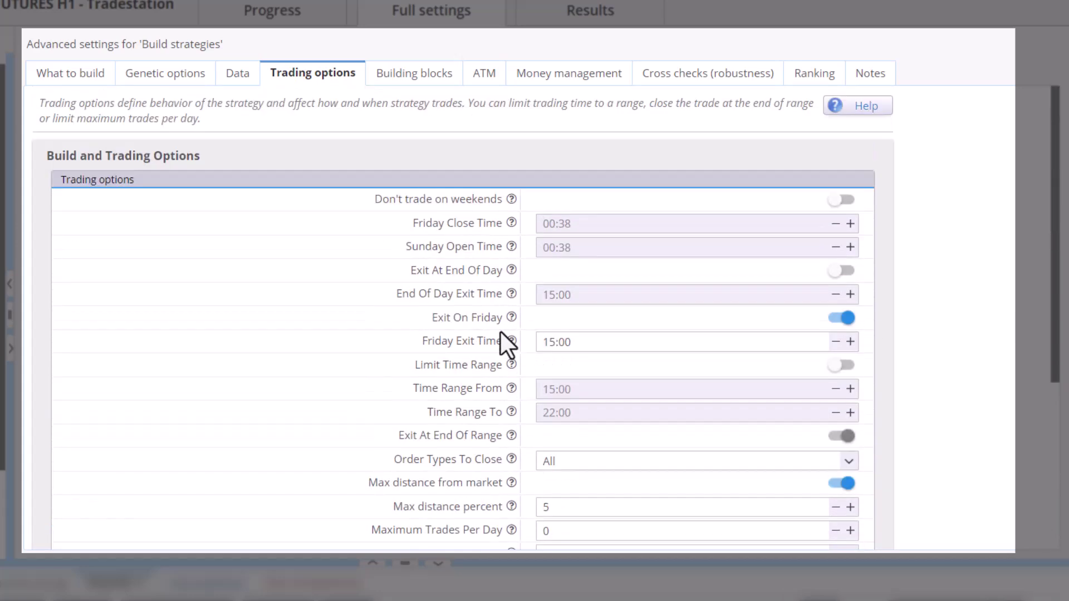
Browse the building blocks, then show money management: 100000 capital, fixed size of 1 lot
left_click(413, 72)
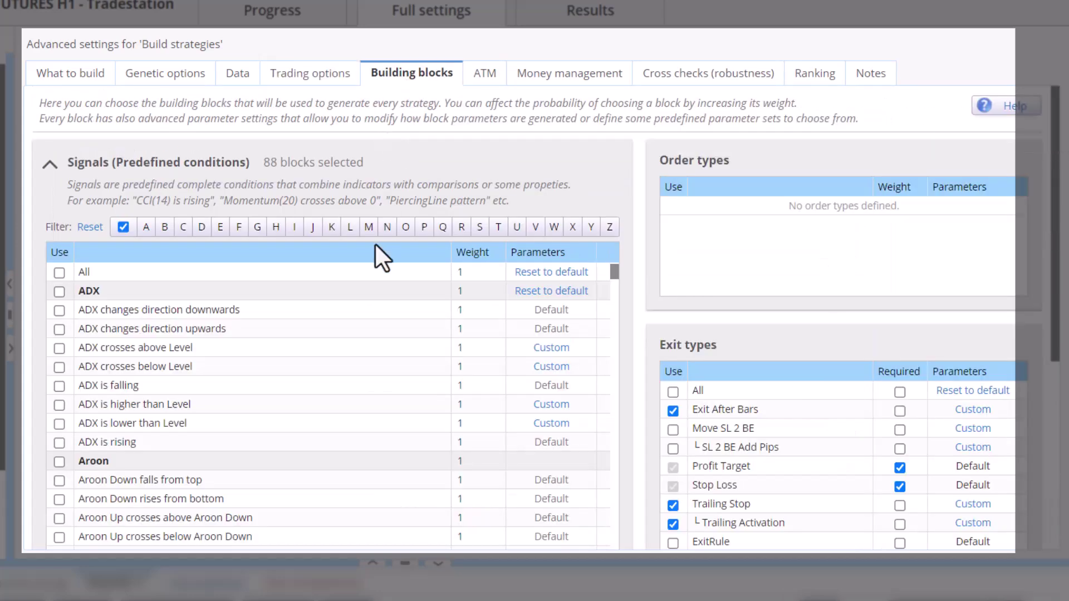
scroll(343, 277, "down", 2)
scroll(343, 277, "down", 5)
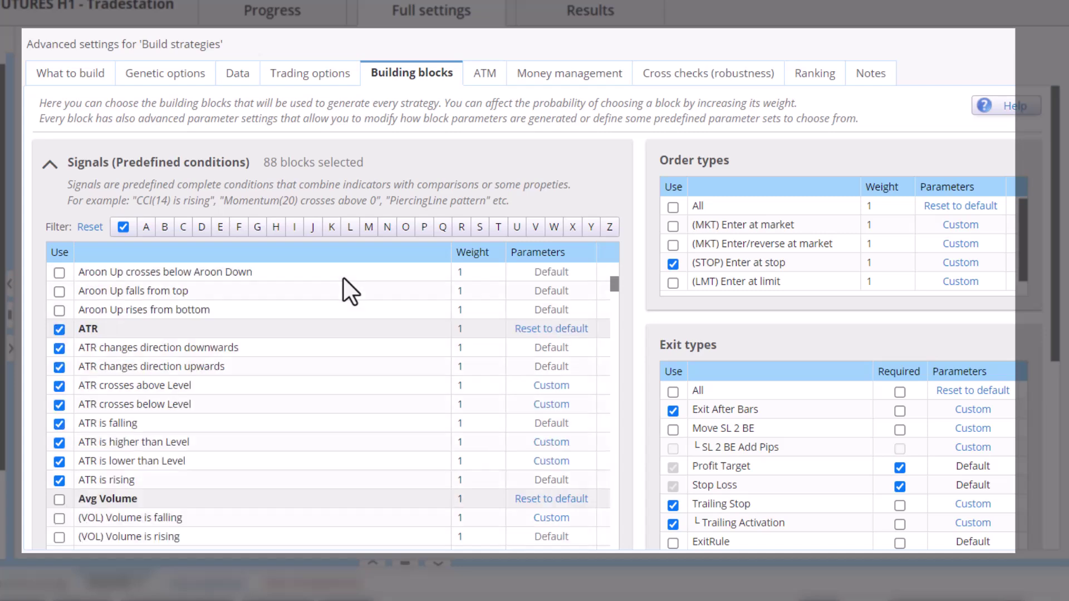
scroll(343, 277, "down", 5)
scroll(644, 377, "down", 3)
scroll(644, 377, "down", 2)
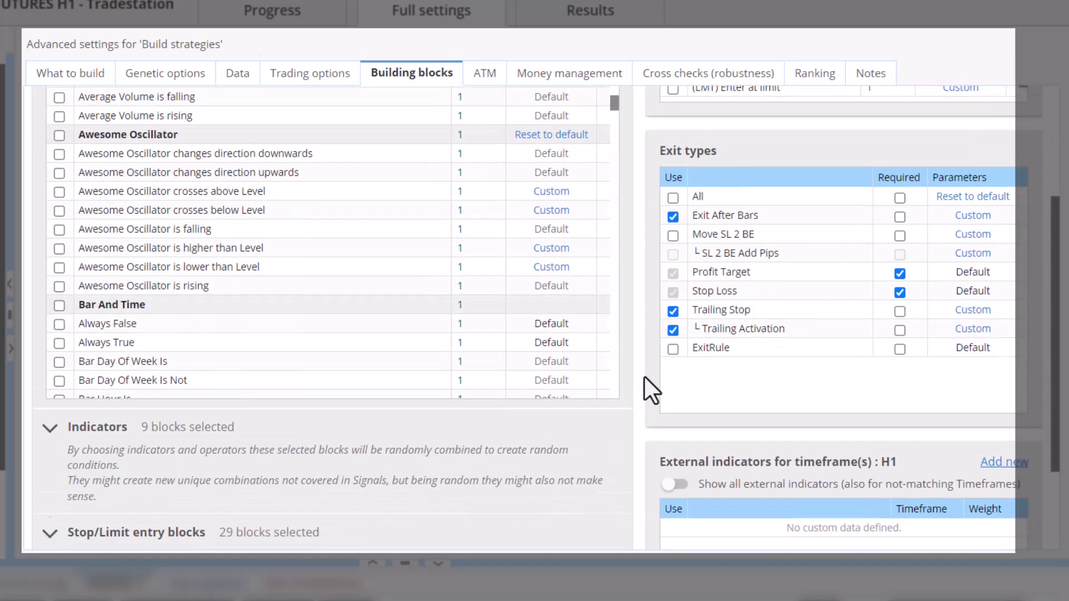
scroll(643, 376, "down", 2)
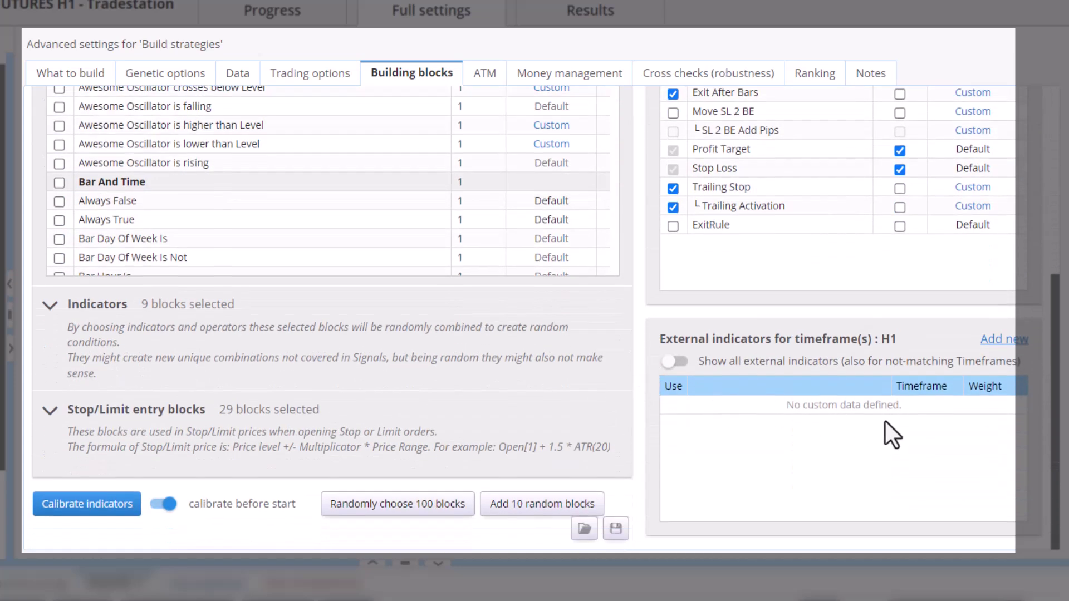
scroll(880, 376, "up", 3)
scroll(881, 376, "up", 3)
scroll(881, 377, "up", 2)
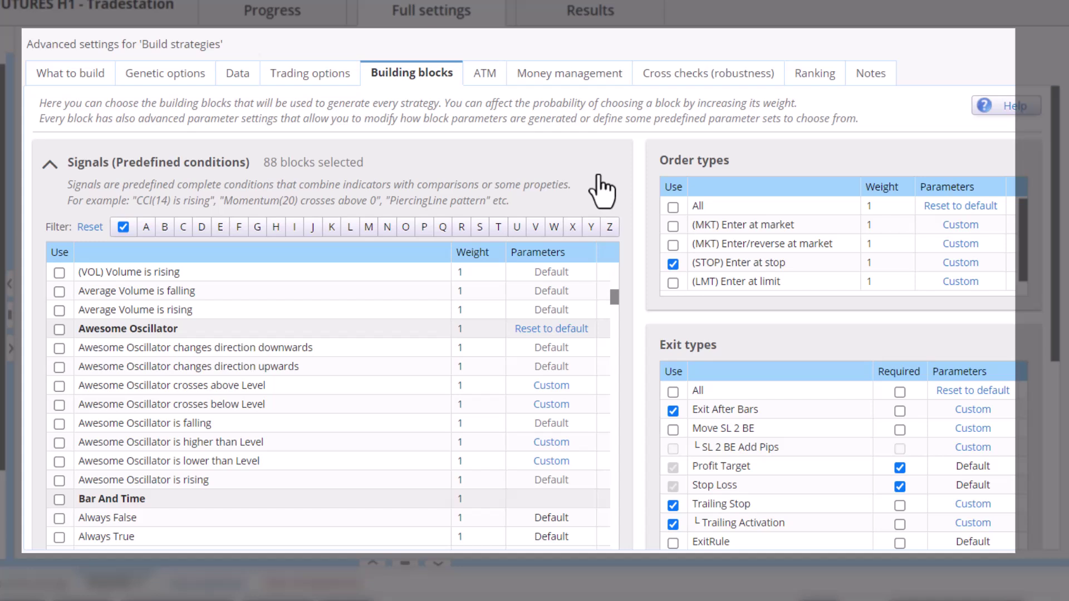
left_click(568, 76)
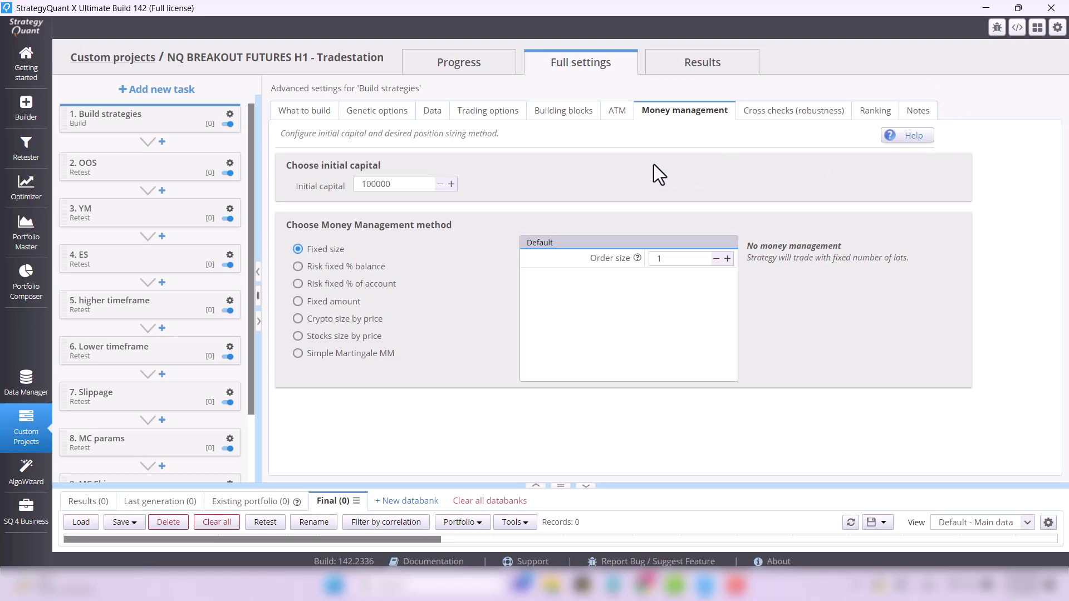
Start the ten-task project run from the Progress view
left_click(459, 62)
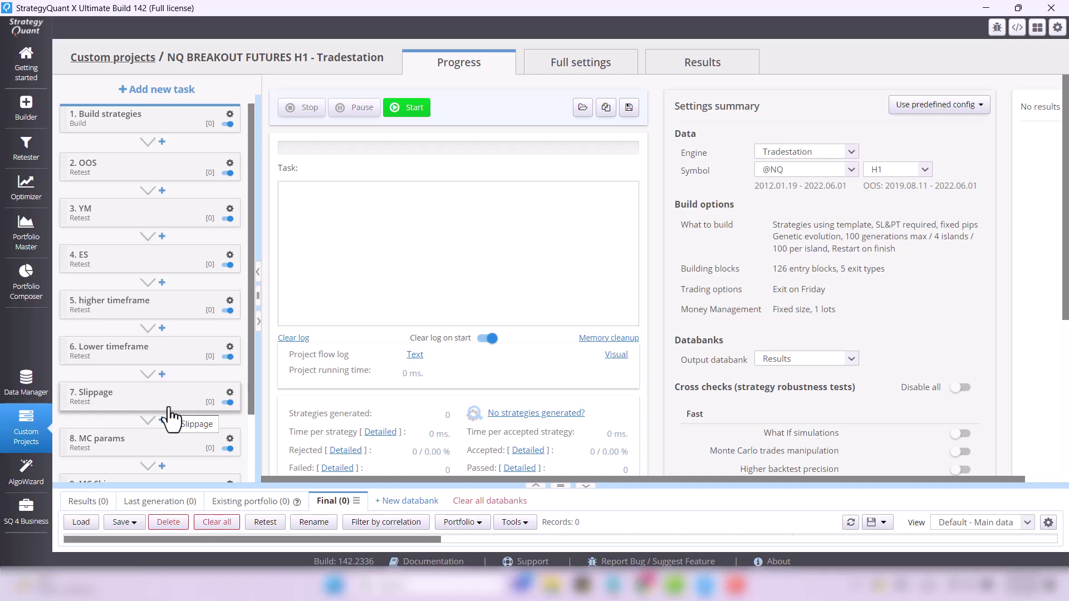
scroll(168, 443, "down", 3)
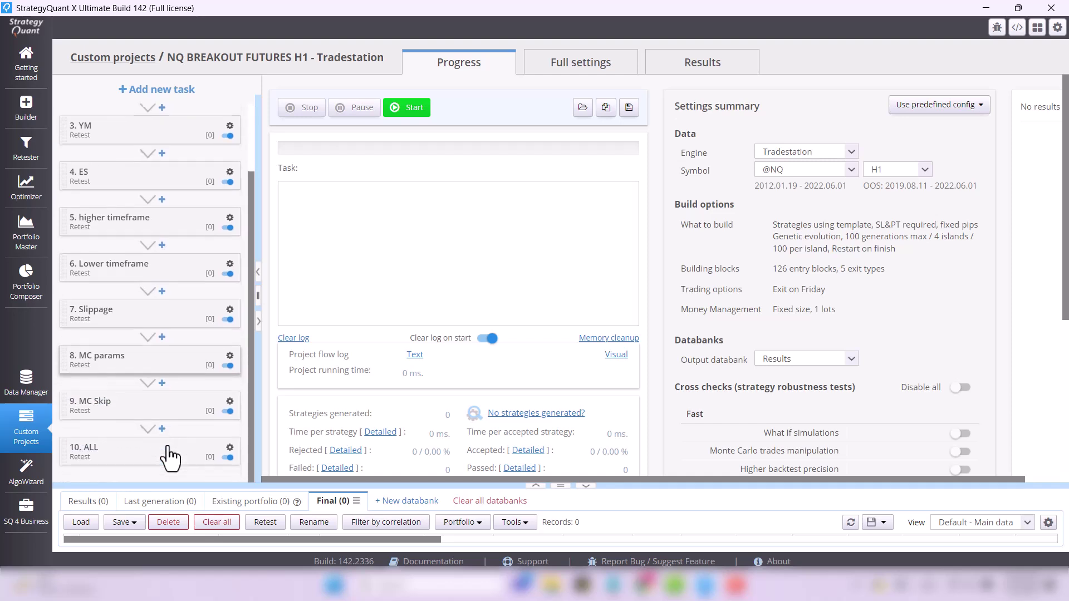
scroll(170, 418, "up", 3)
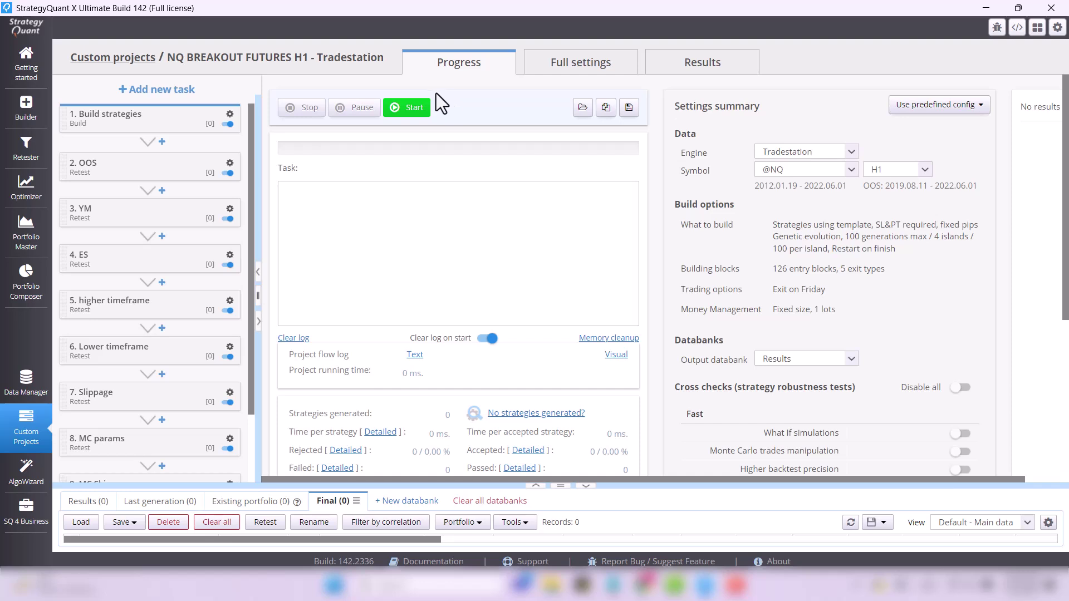
left_click(402, 113)
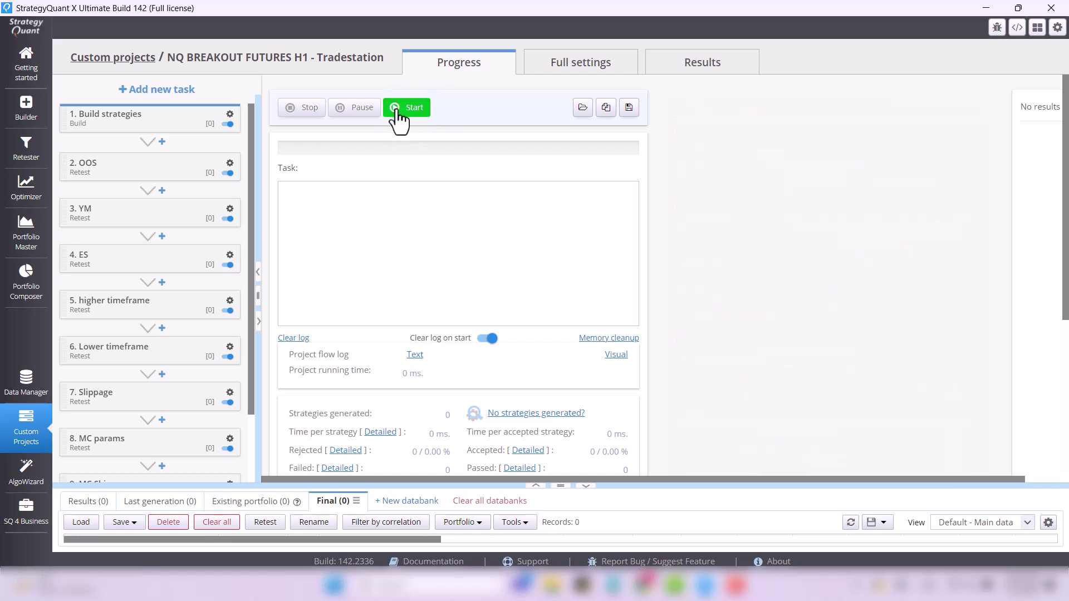